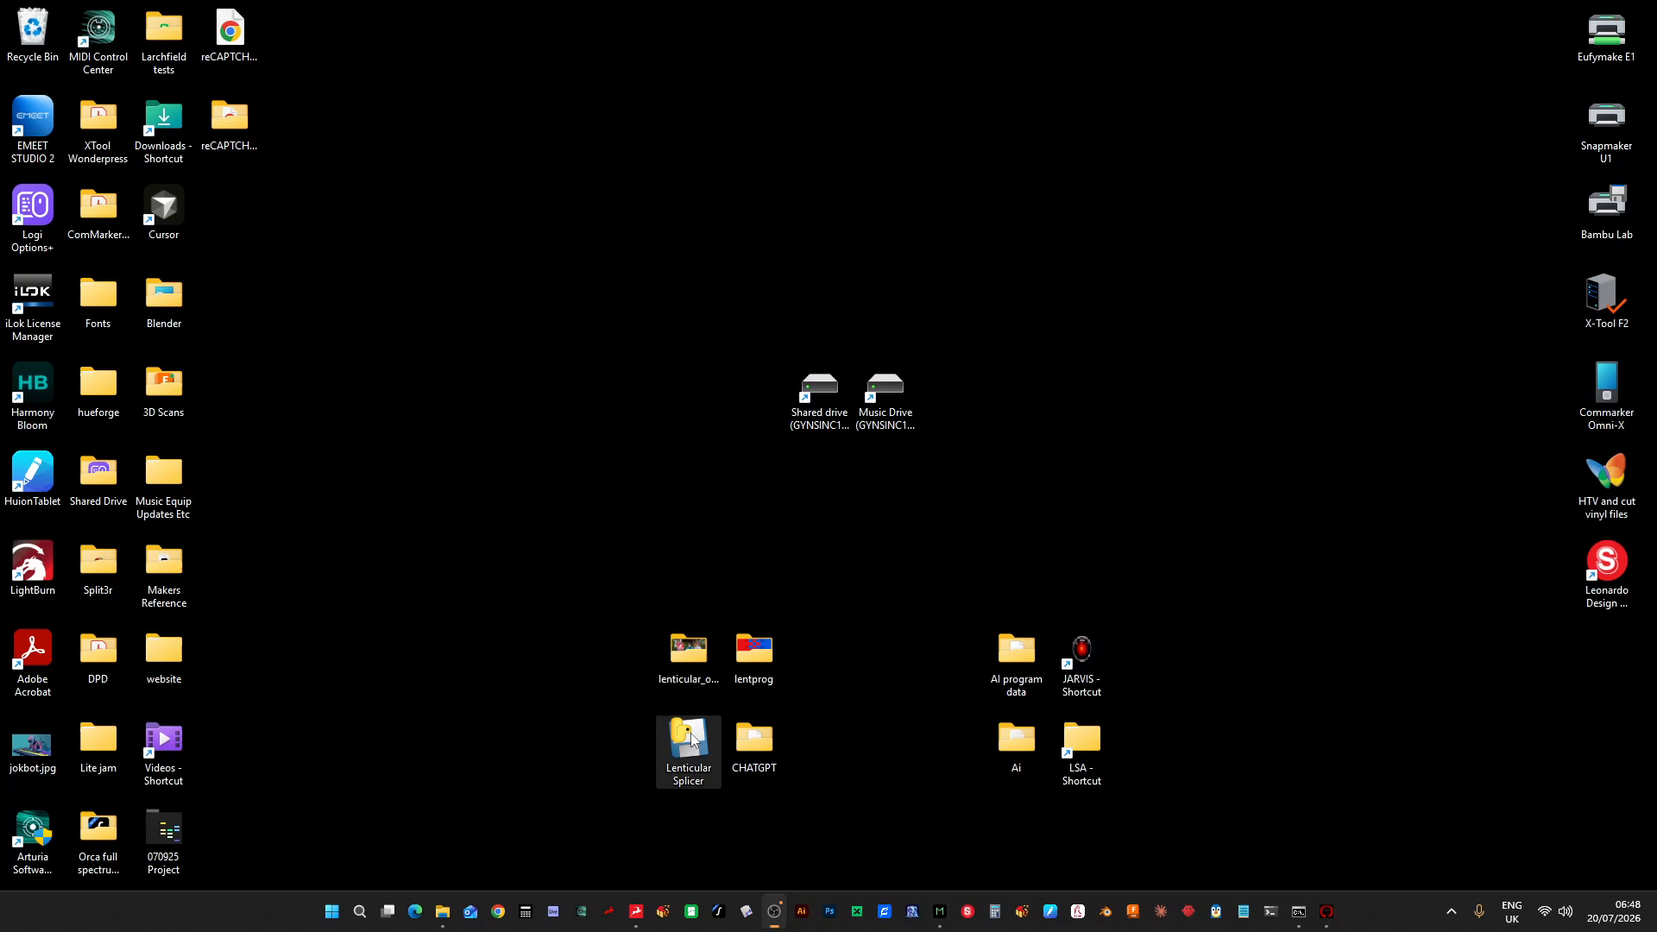
- Launch Lenticular Splicer from the desktop and move its window clear of the lenticular_output folder
double_click(691, 733)
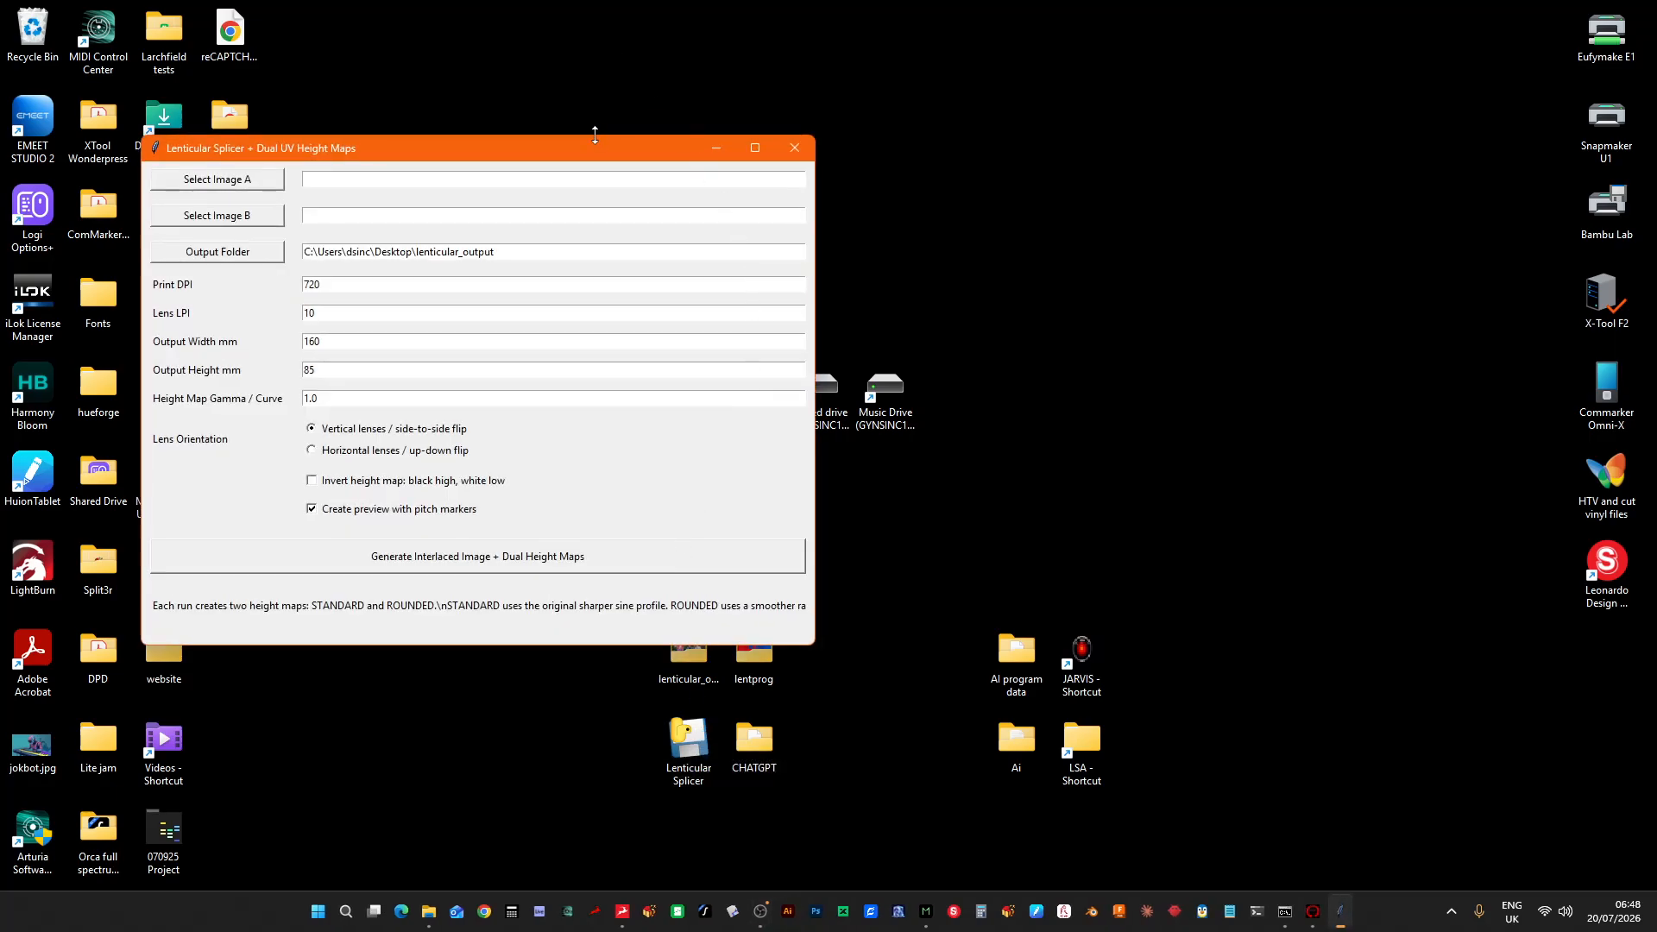
drag(592, 142, 900, 171)
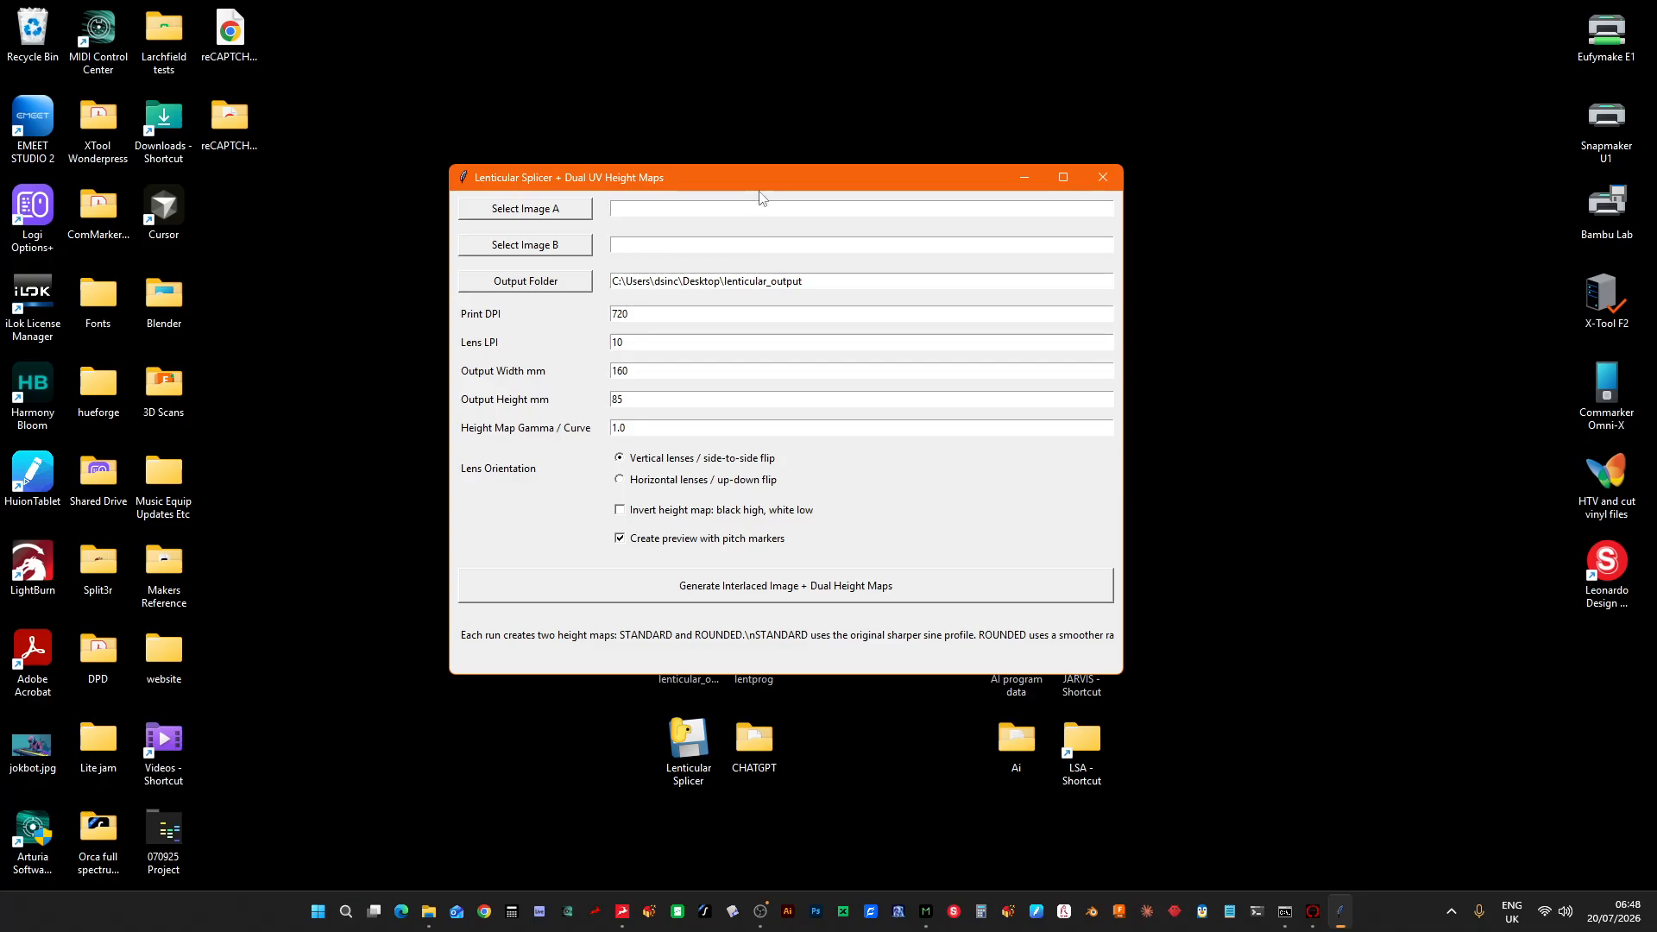
drag(783, 176, 950, 107)
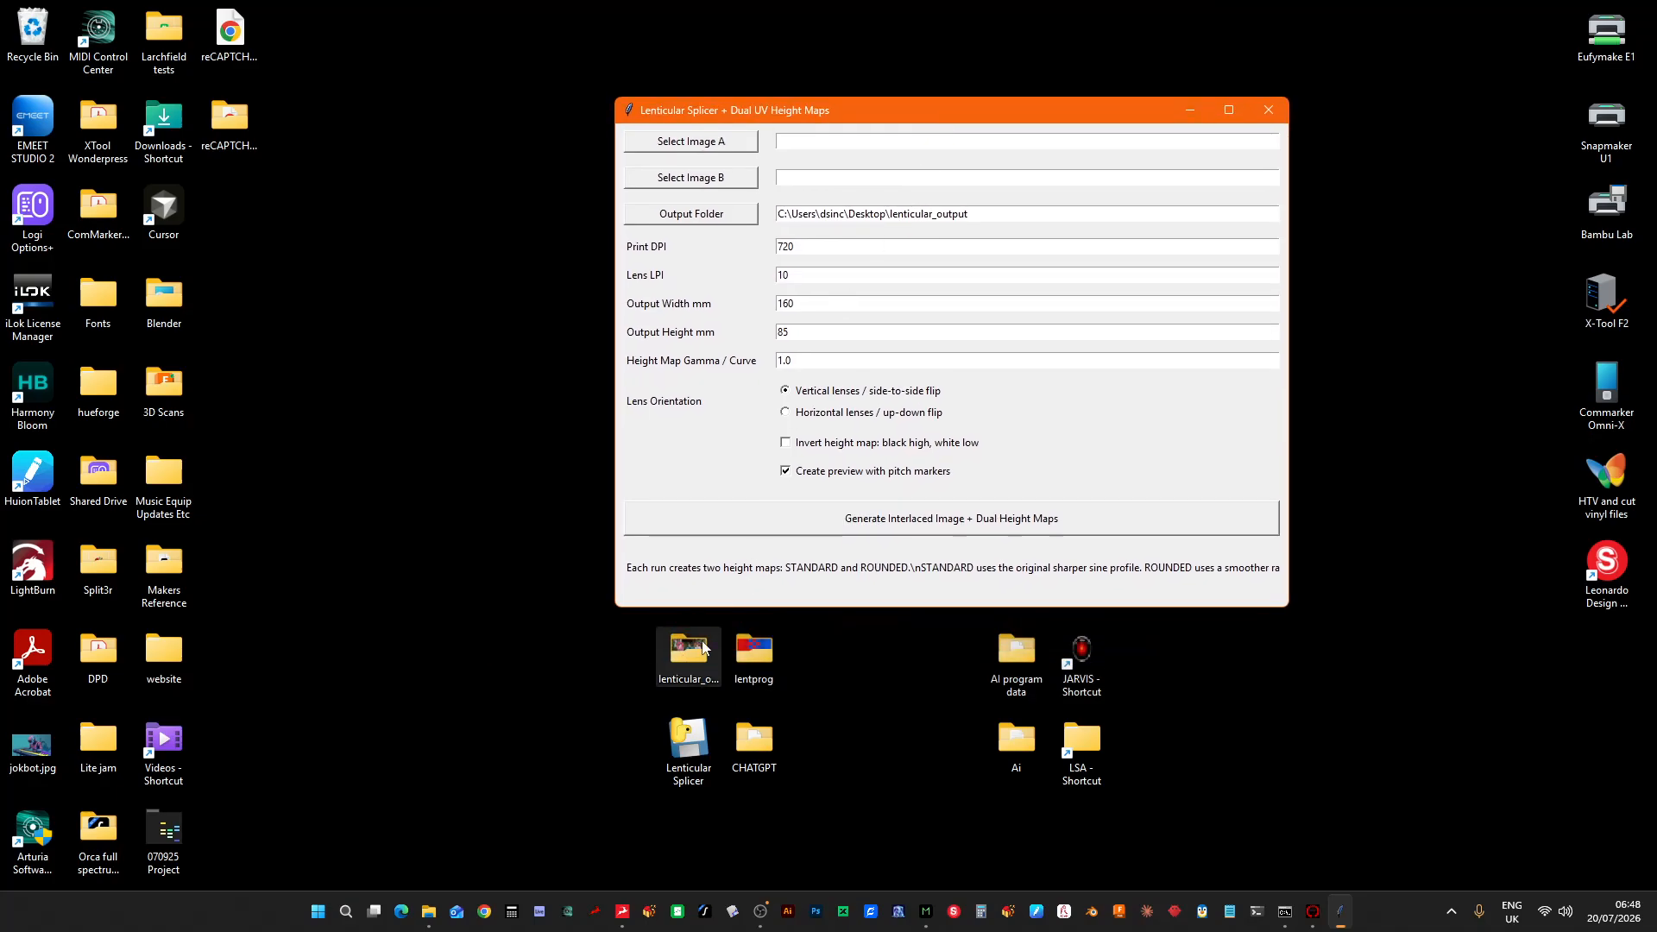
- Load marty alone.png from the desktop's lenticular_output folder as Image A
click(675, 143)
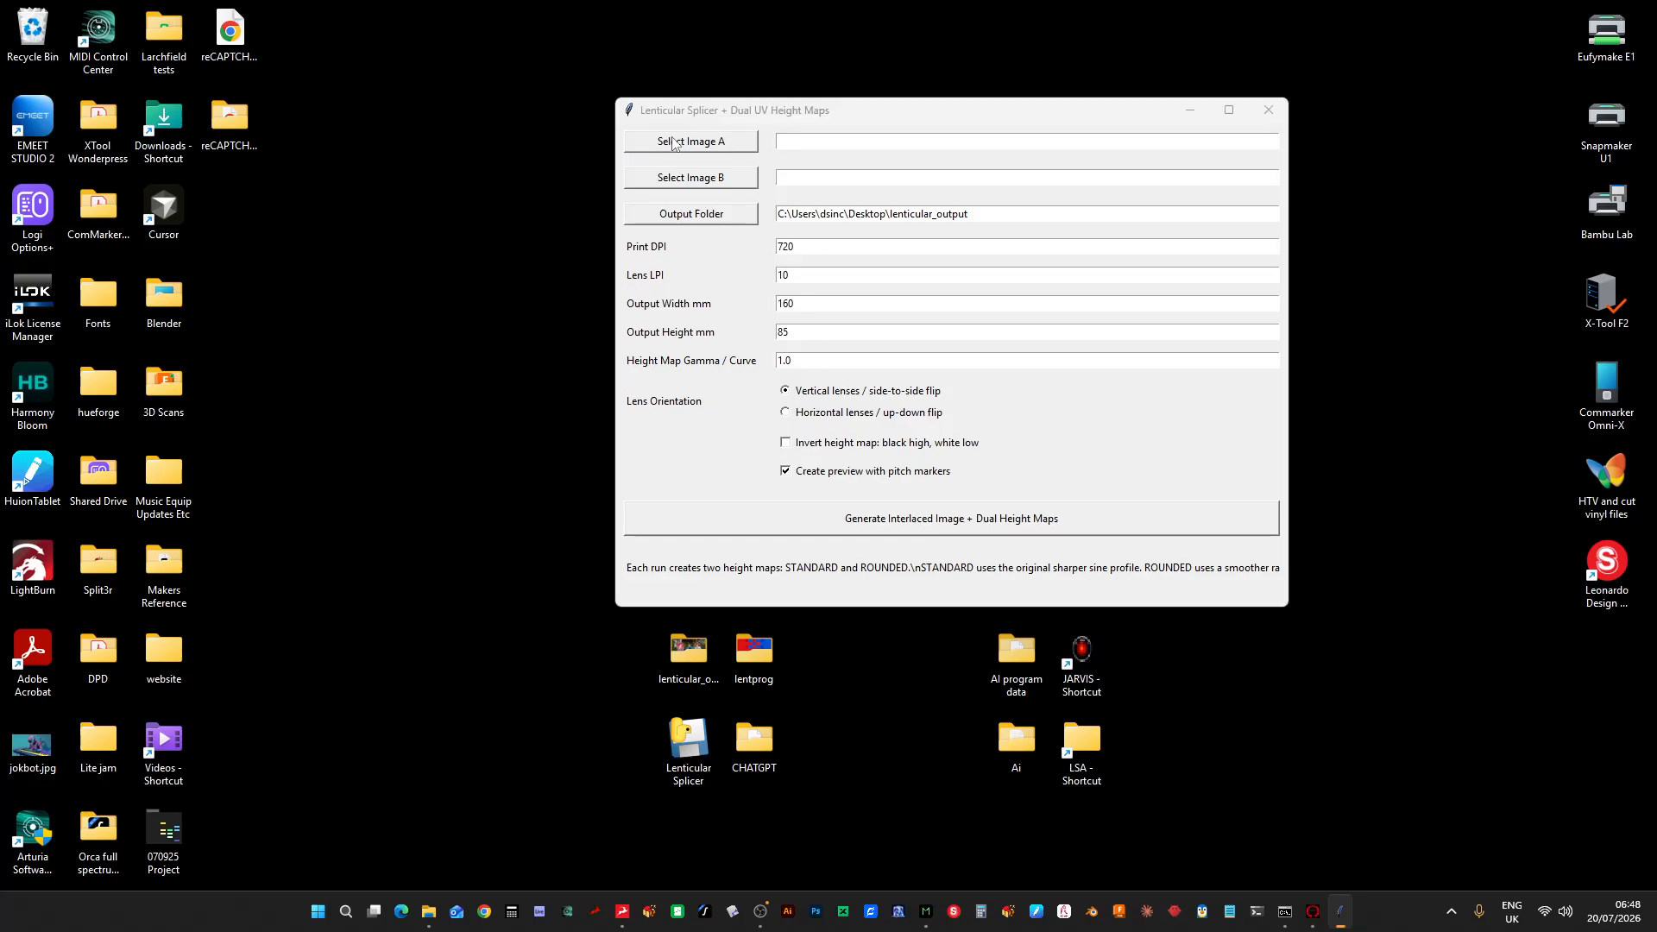
click(686, 294)
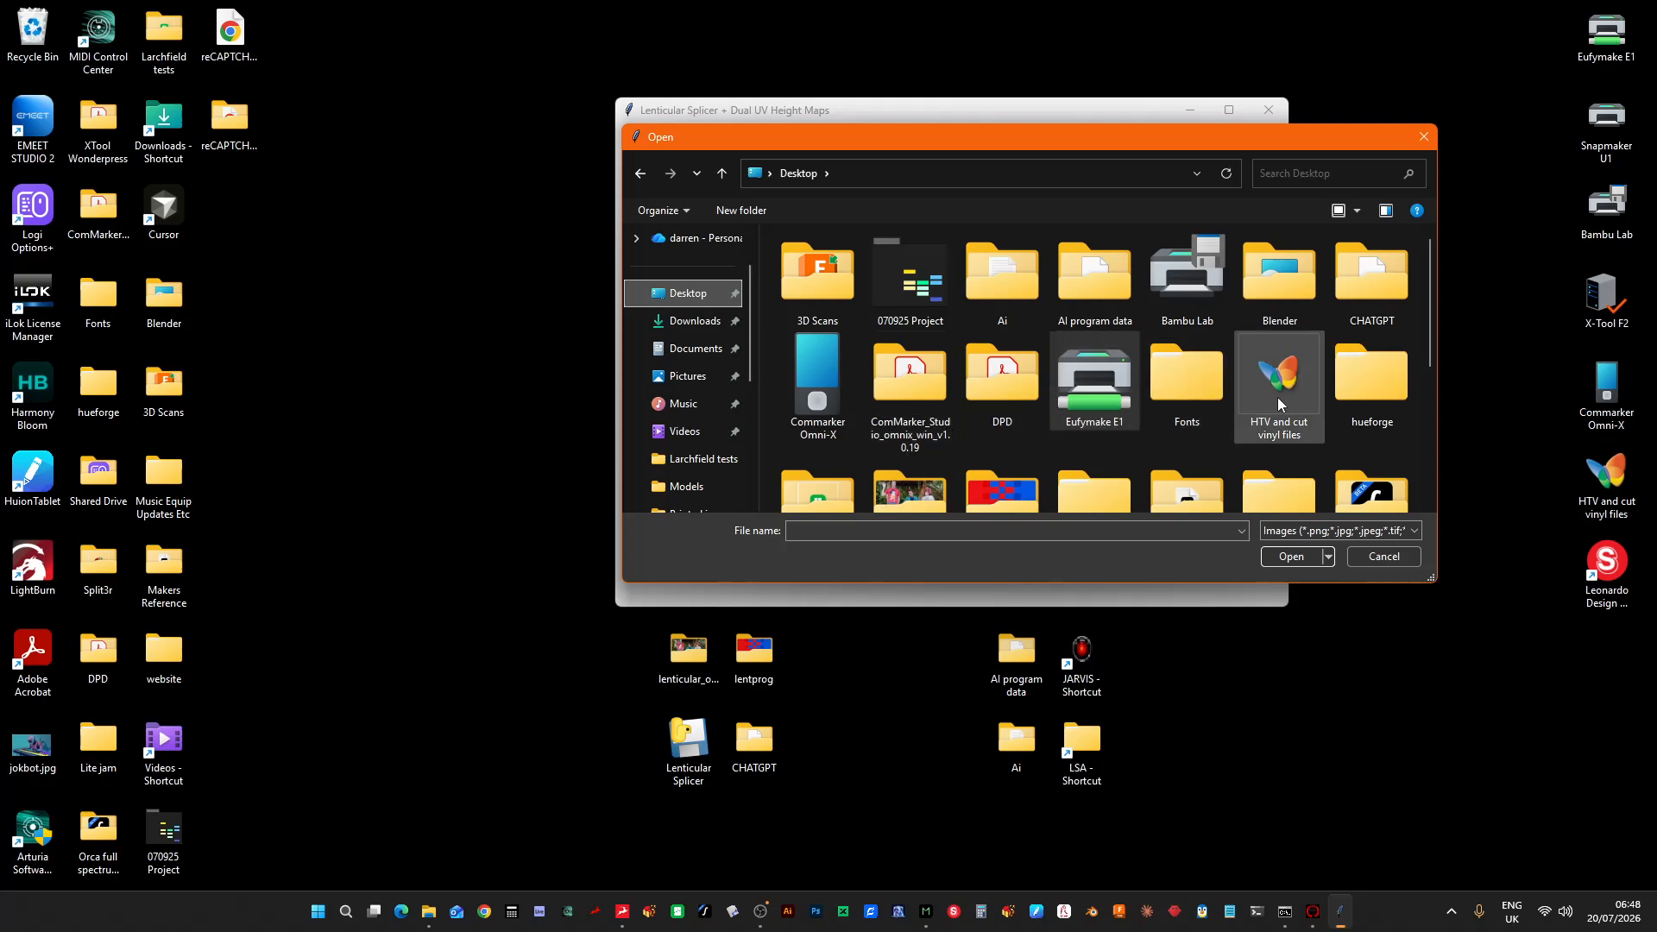
scroll(1277, 397, down, 2)
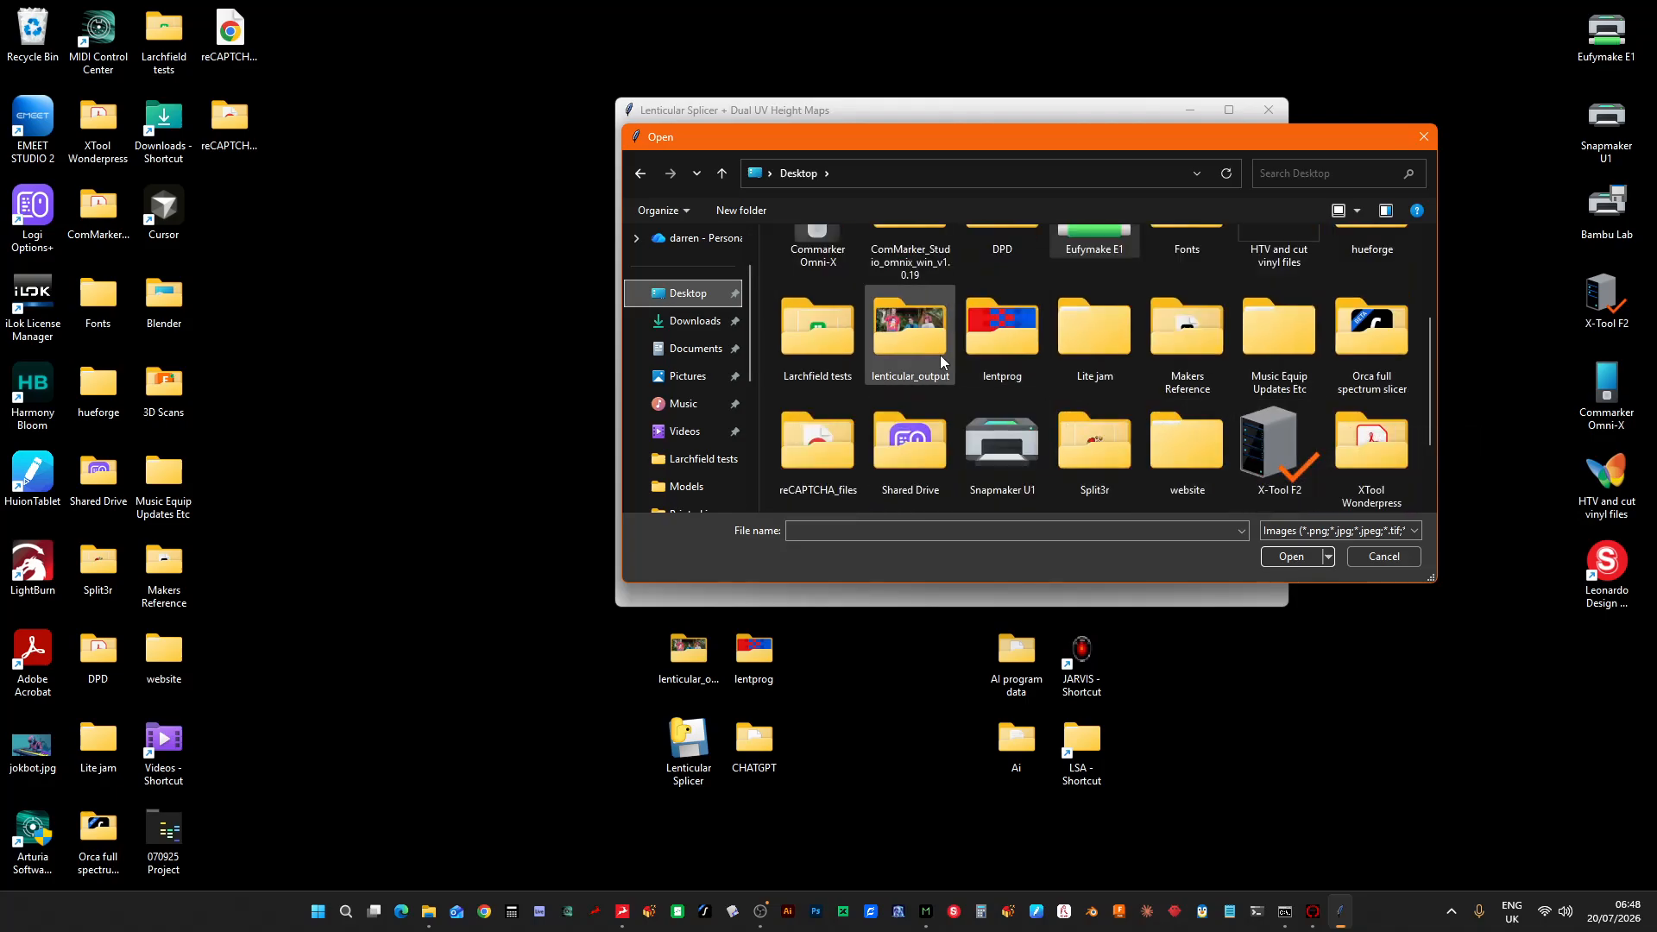
double_click(909, 336)
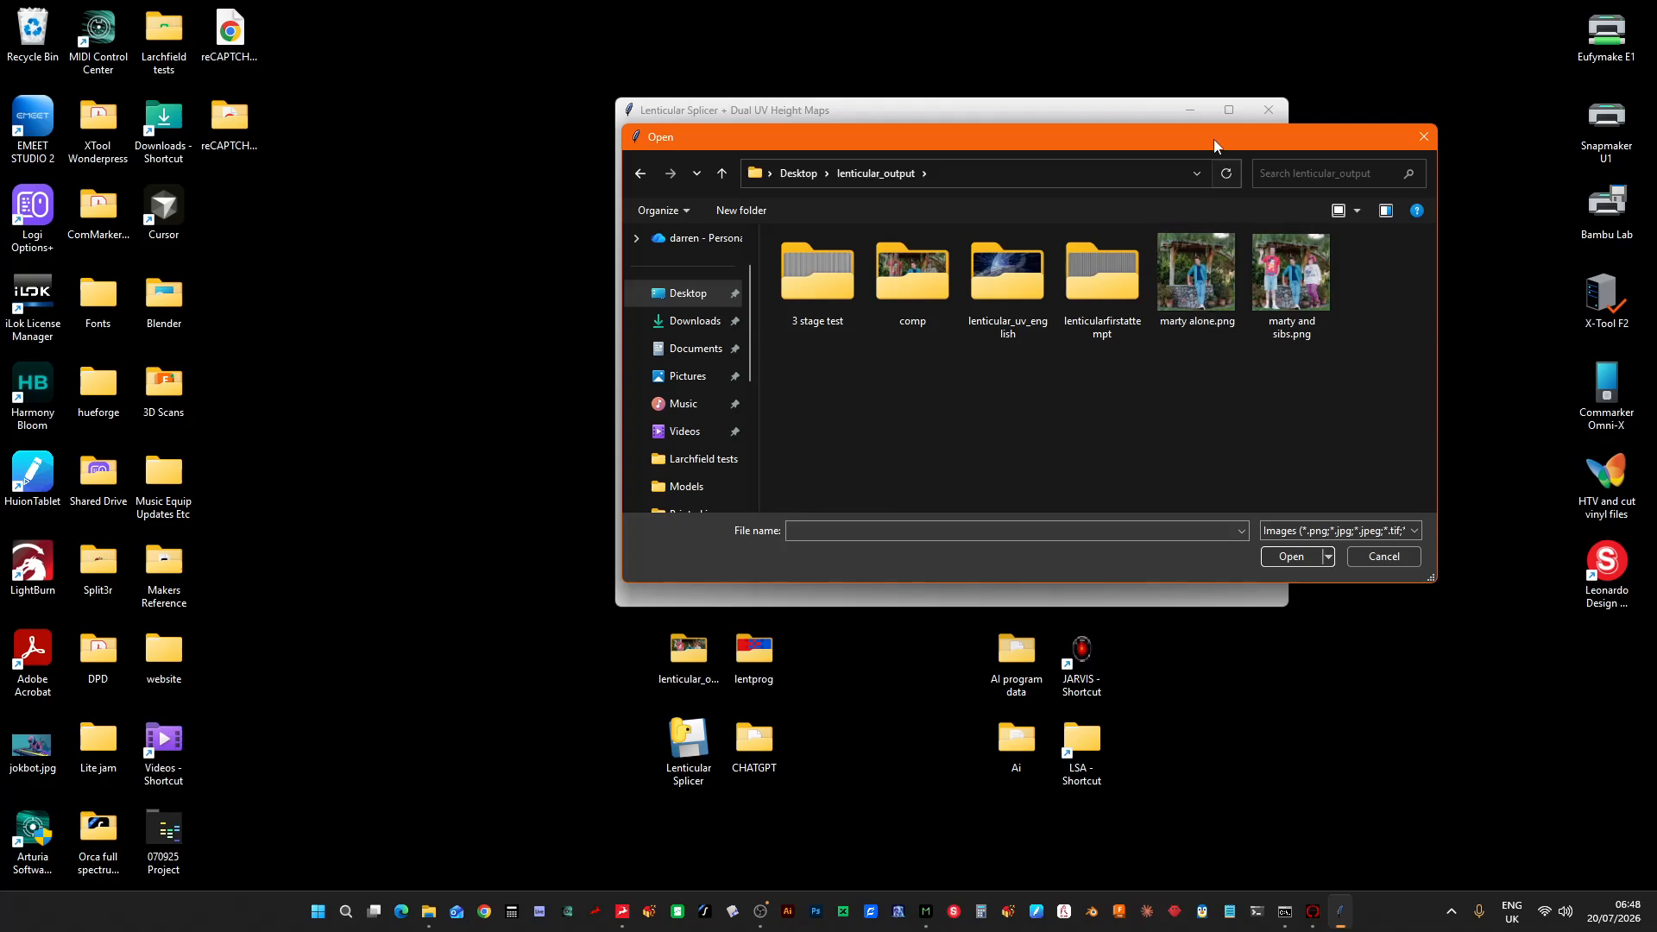
drag(1181, 131, 1020, 145)
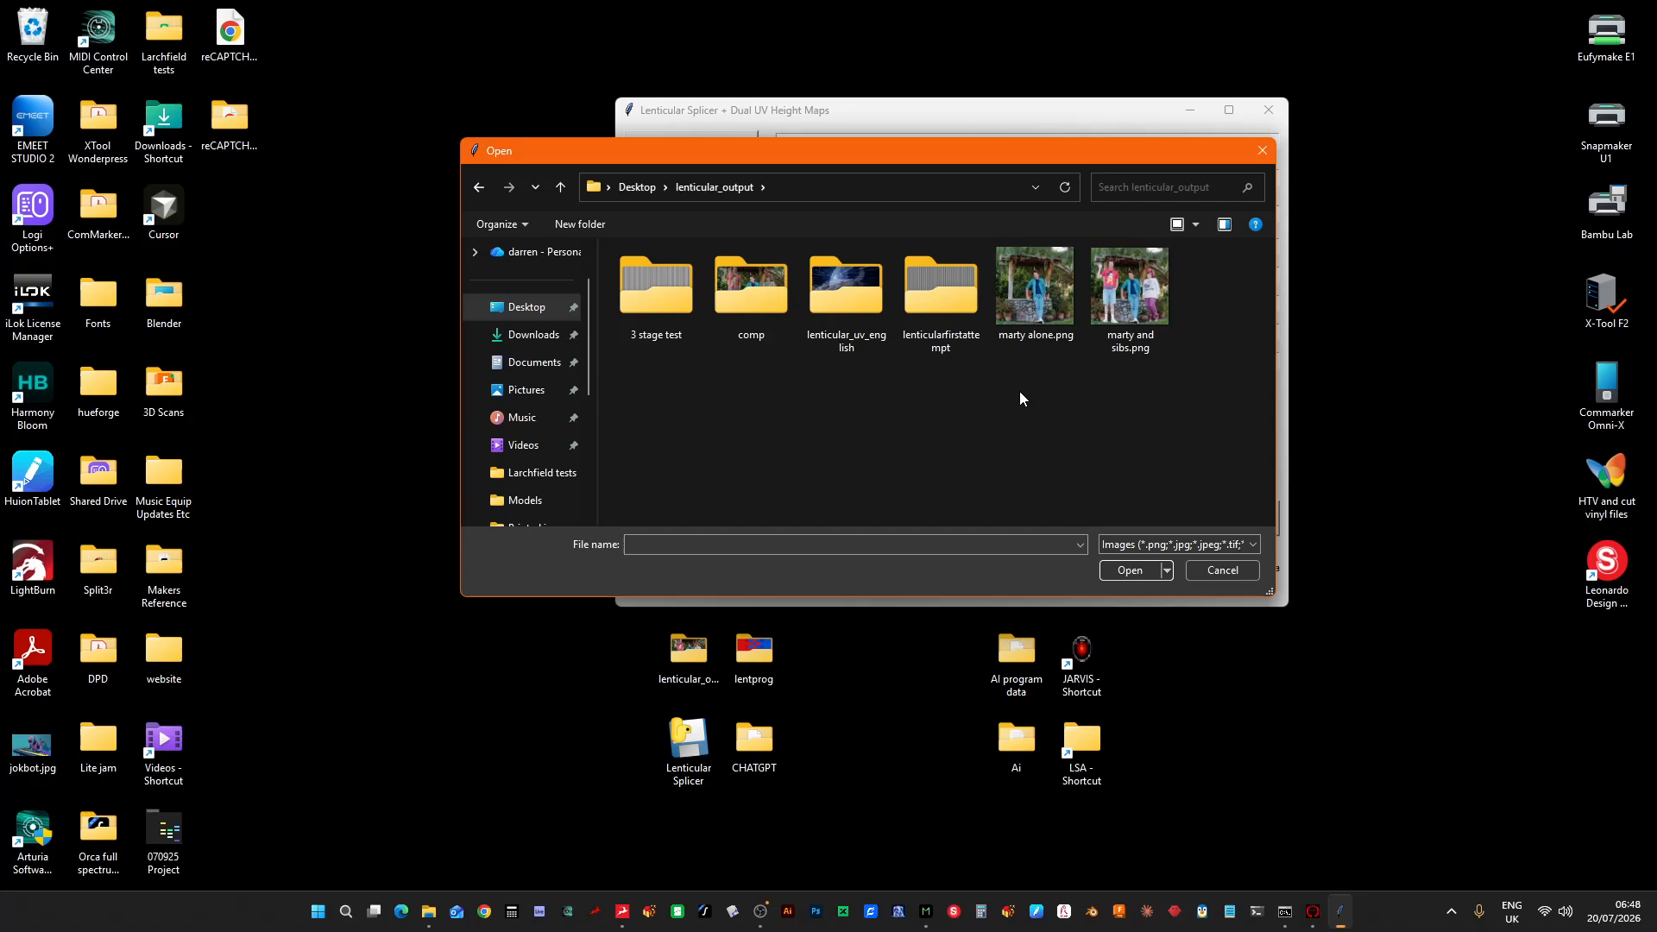
click(1035, 307)
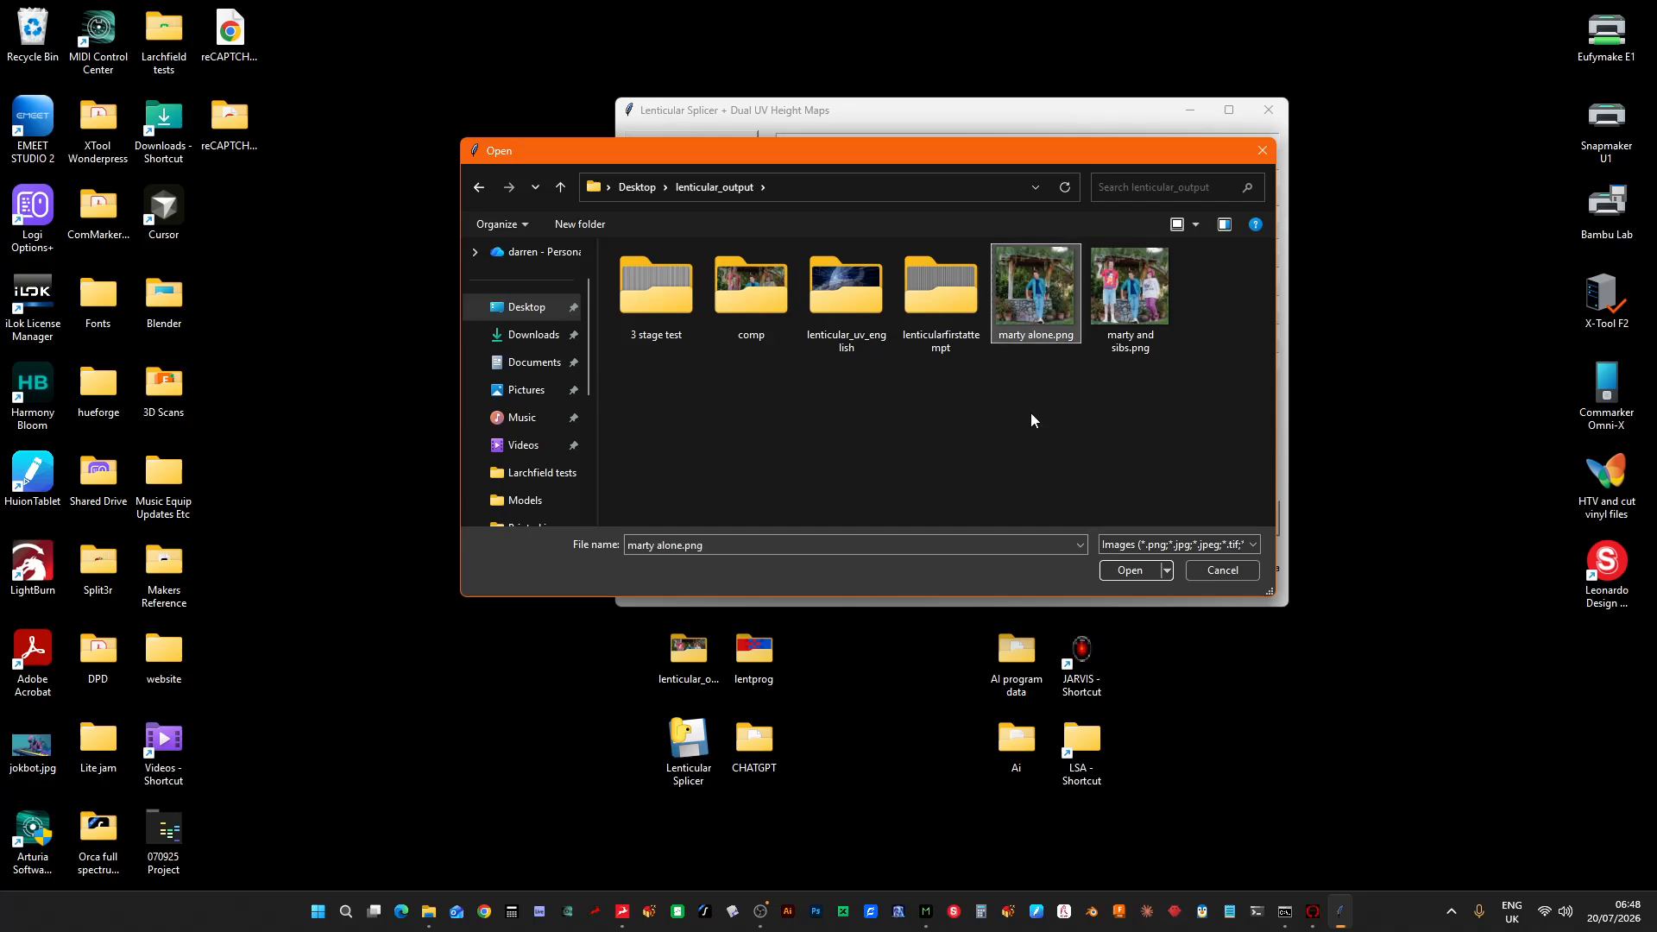
click(1129, 570)
- Load marty and sibs.png from the lenticular_output folder as Image B
click(690, 177)
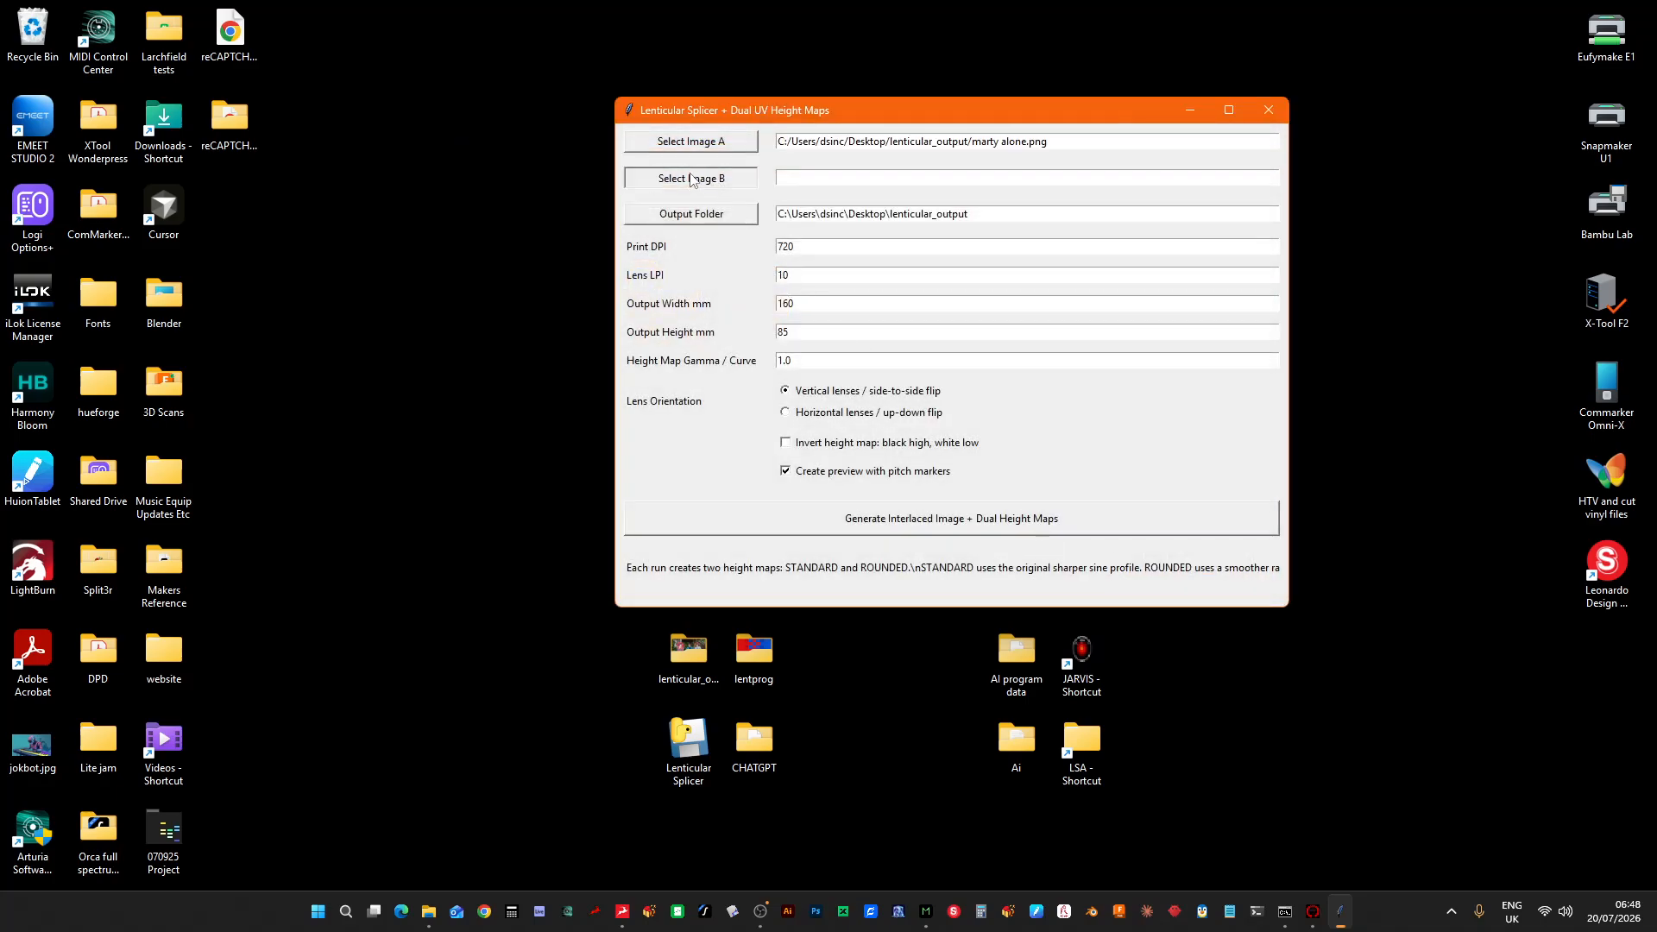
click(1157, 293)
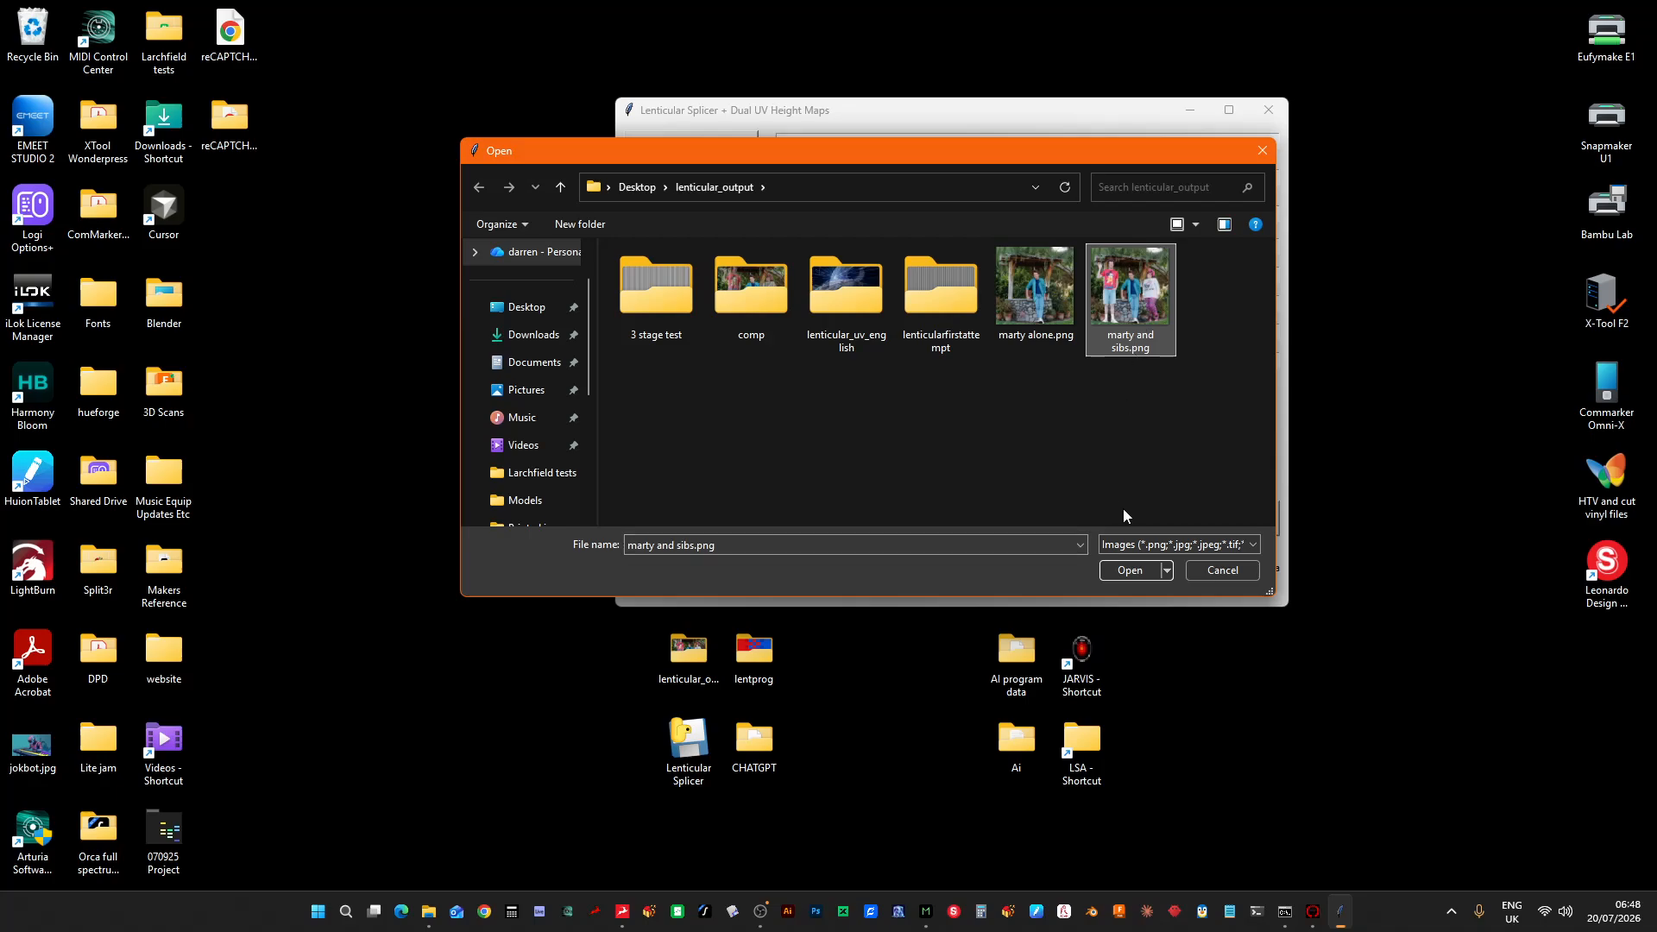
click(1130, 570)
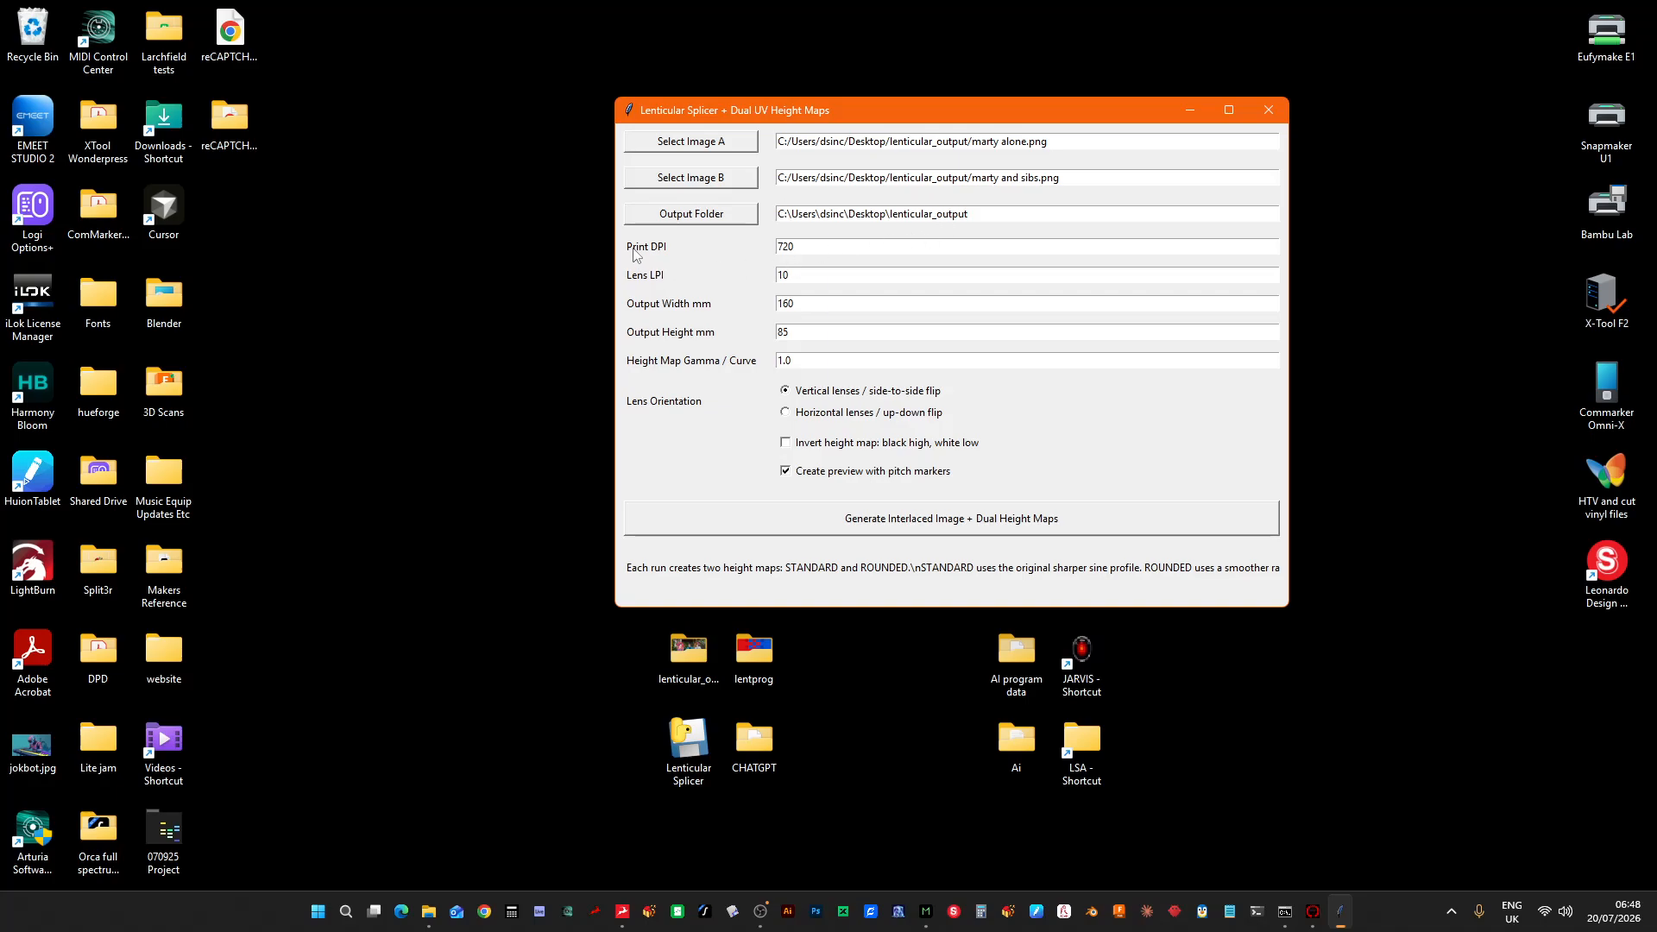
- Set the lens LPI to 30 and the output width to 85 mm
double_click(780, 276)
text(30)
drag(793, 304, 781, 306)
text(85)
- Generate the interlaced image and dual height maps, dismiss the completion message and close Lenticular Splicer
click(912, 529)
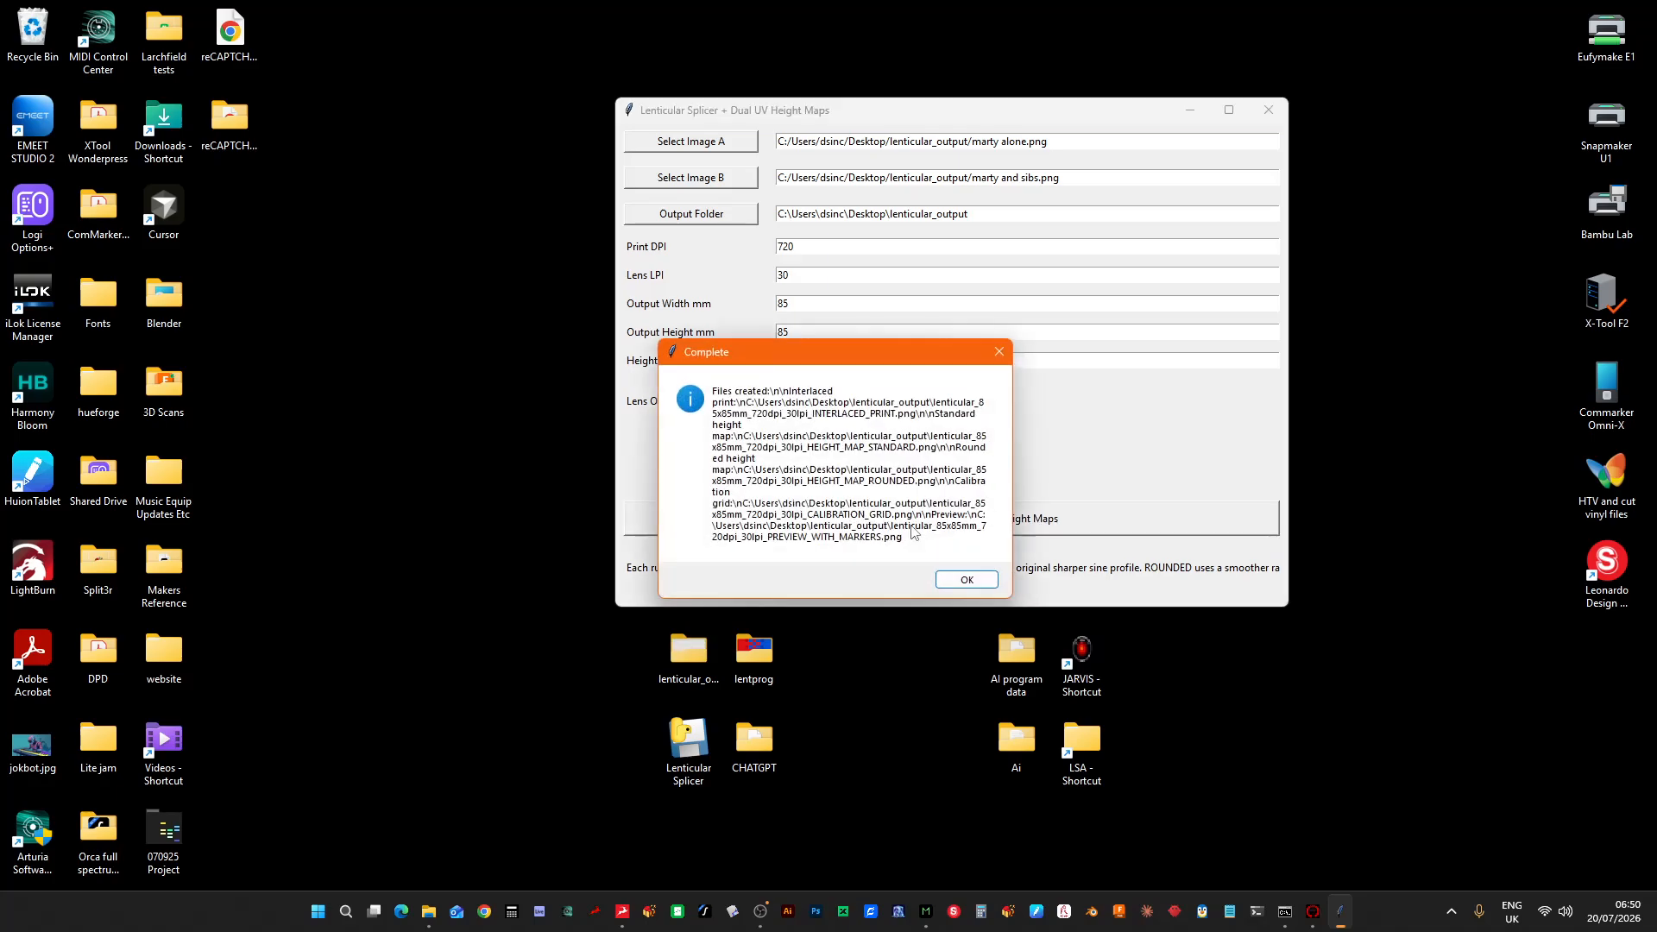
click(948, 582)
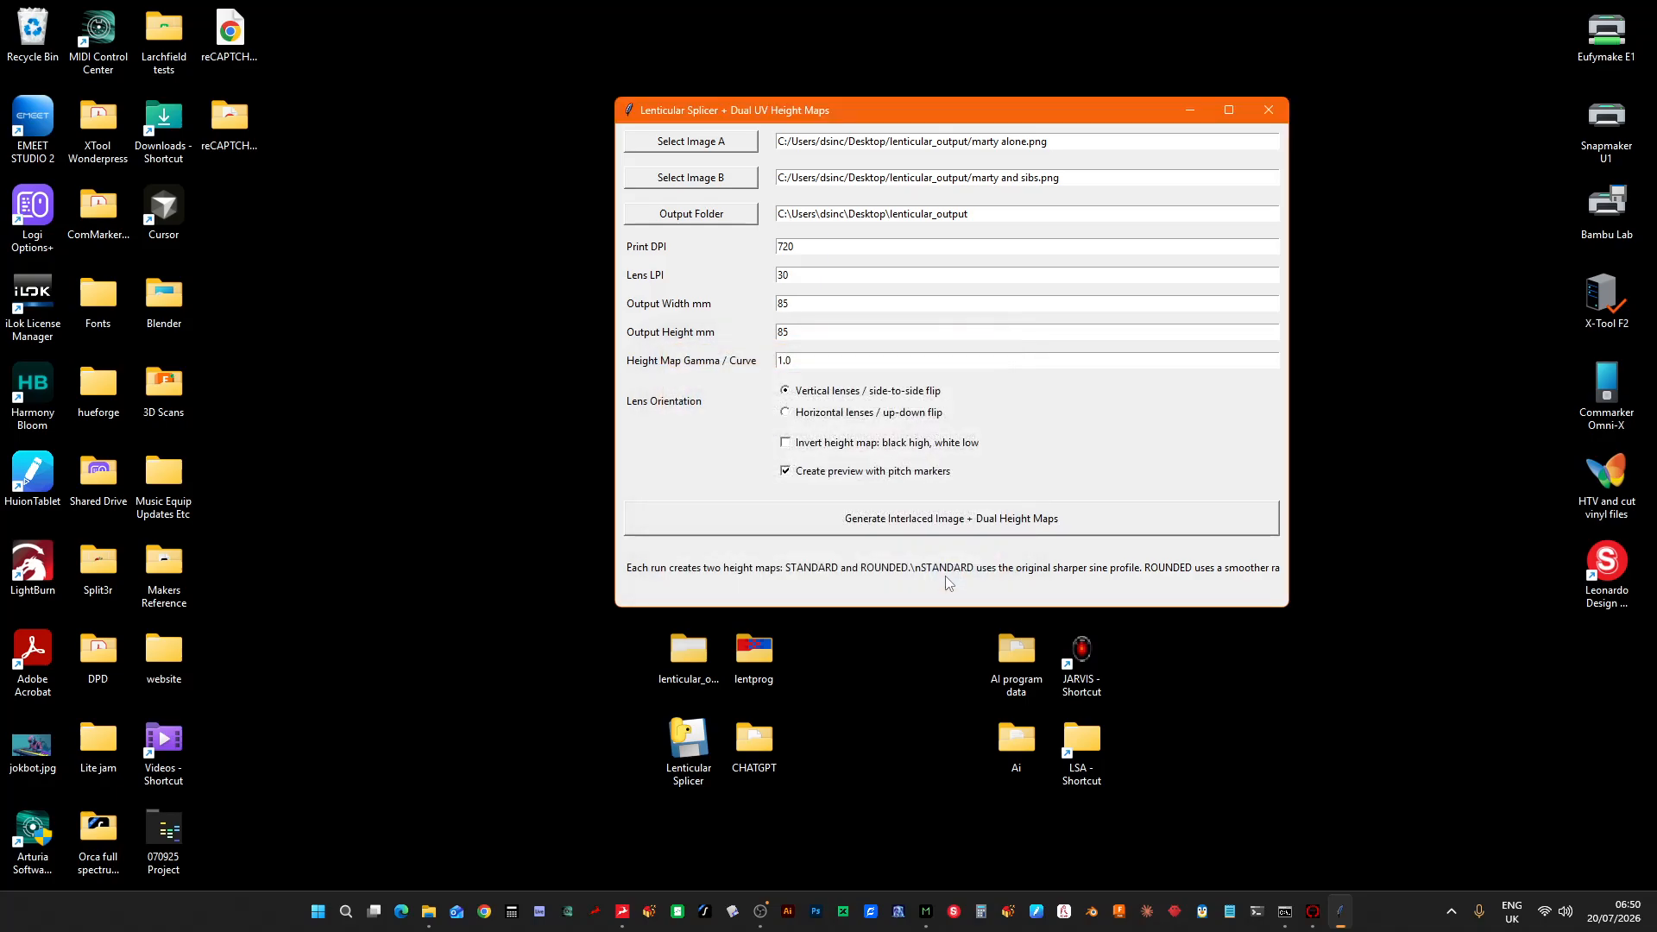
click(1272, 107)
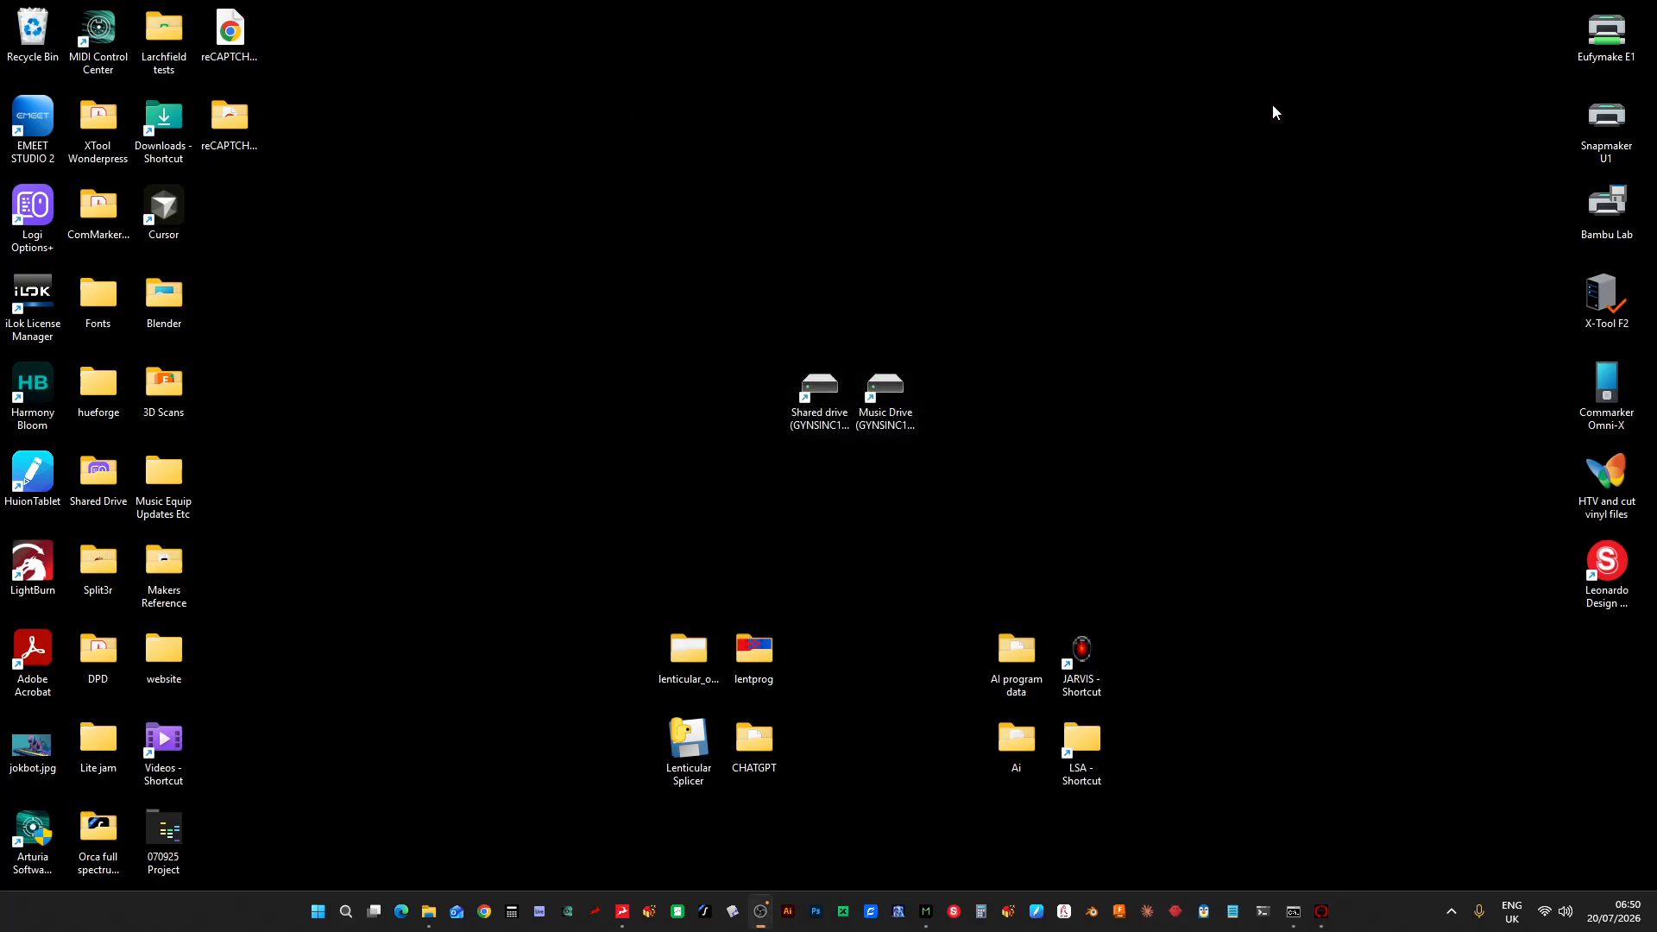
- Open the lenticular_output folder and view the generated interlaced print and standard height map images
double_click(687, 656)
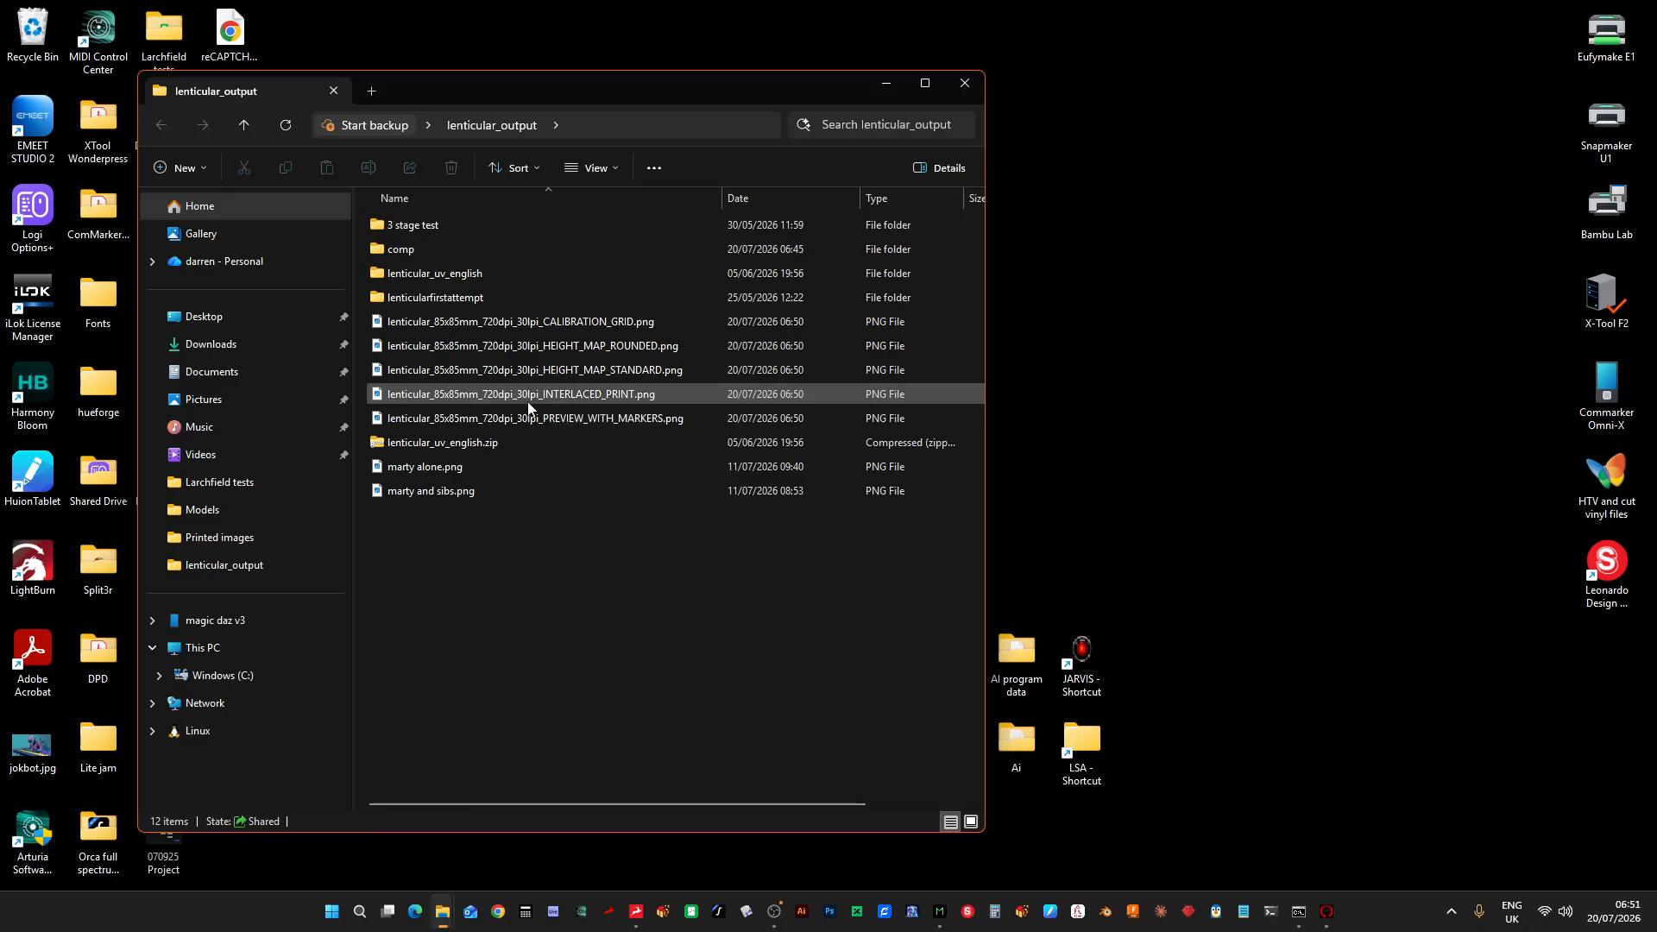
double_click(526, 396)
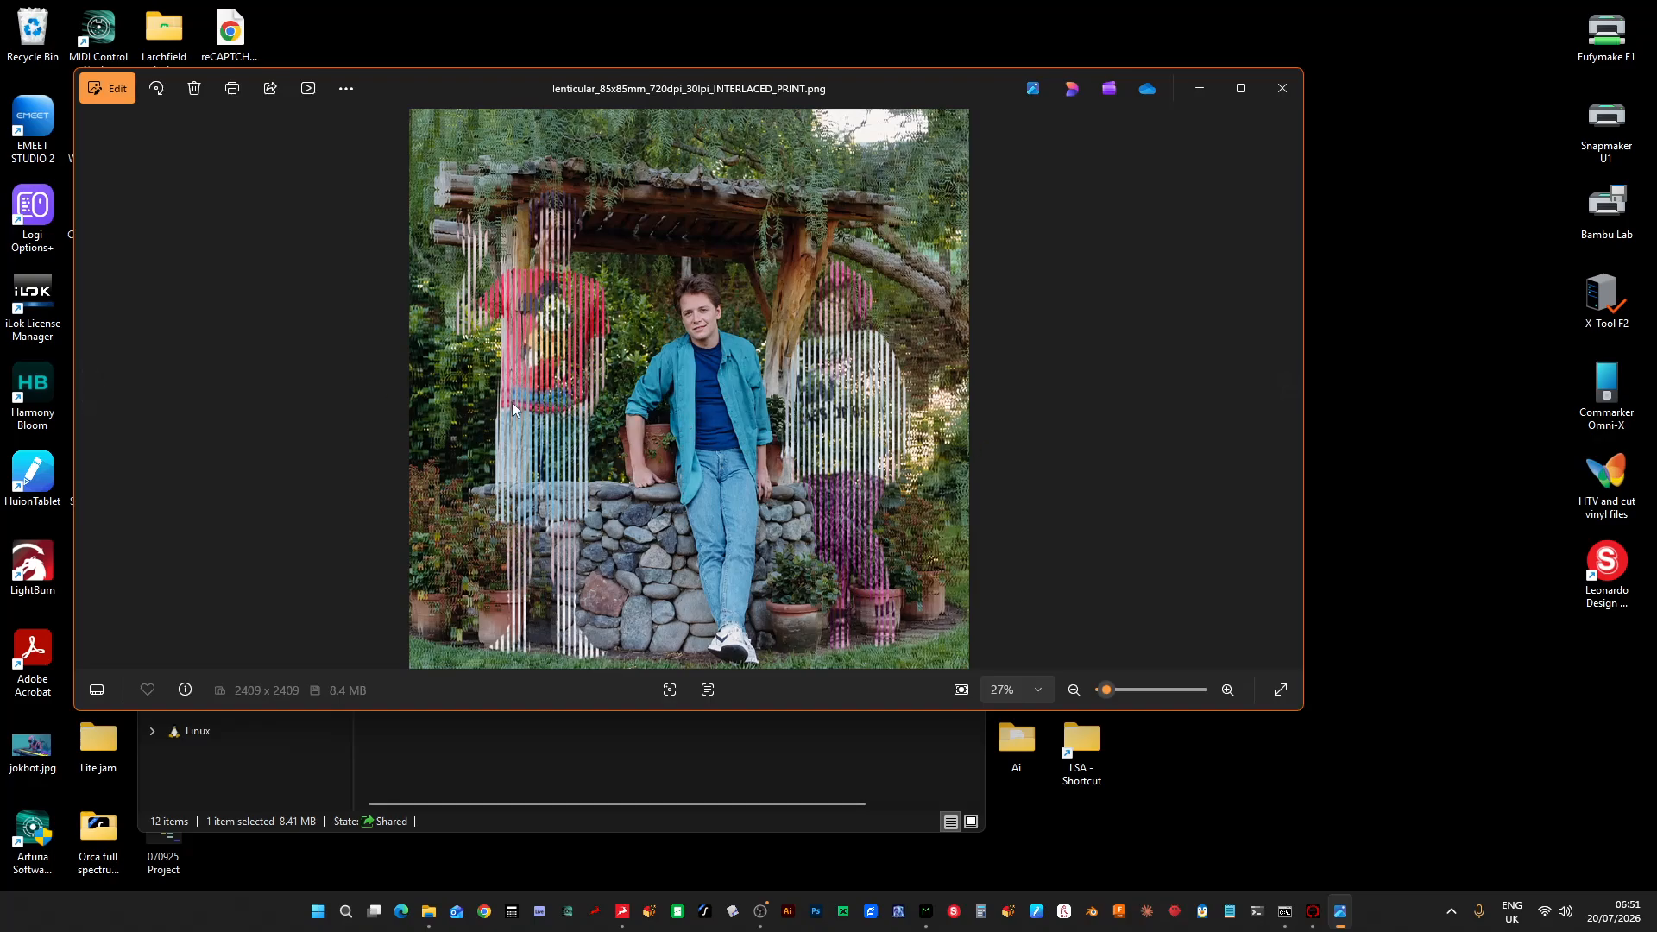
click(1281, 86)
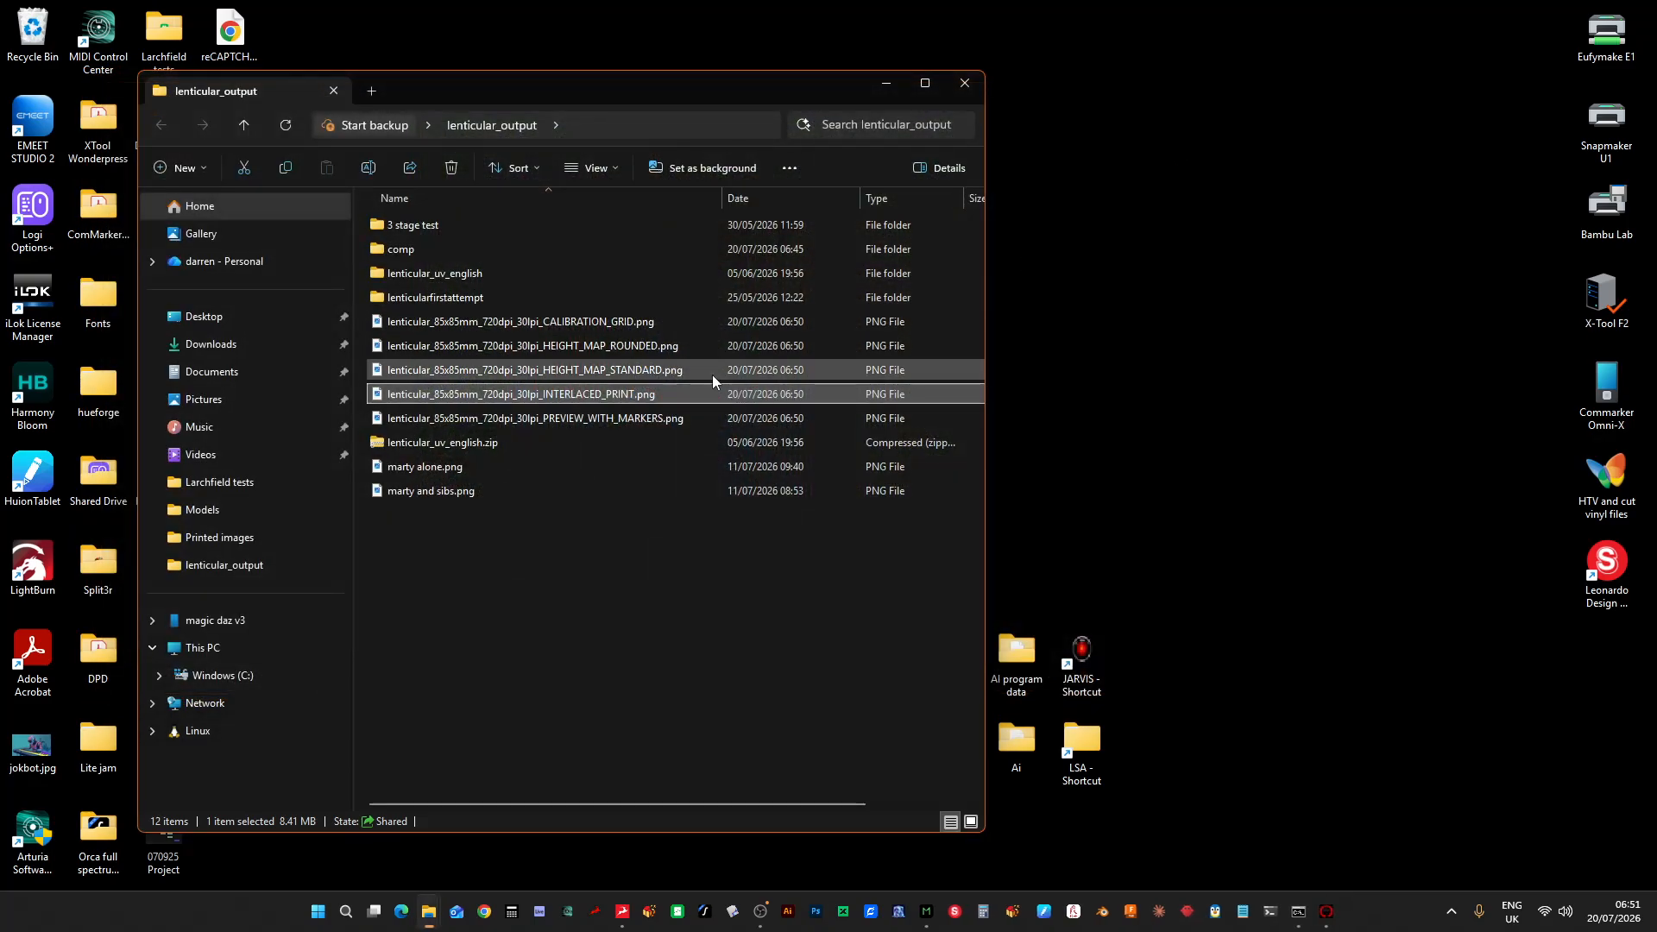
click(559, 369)
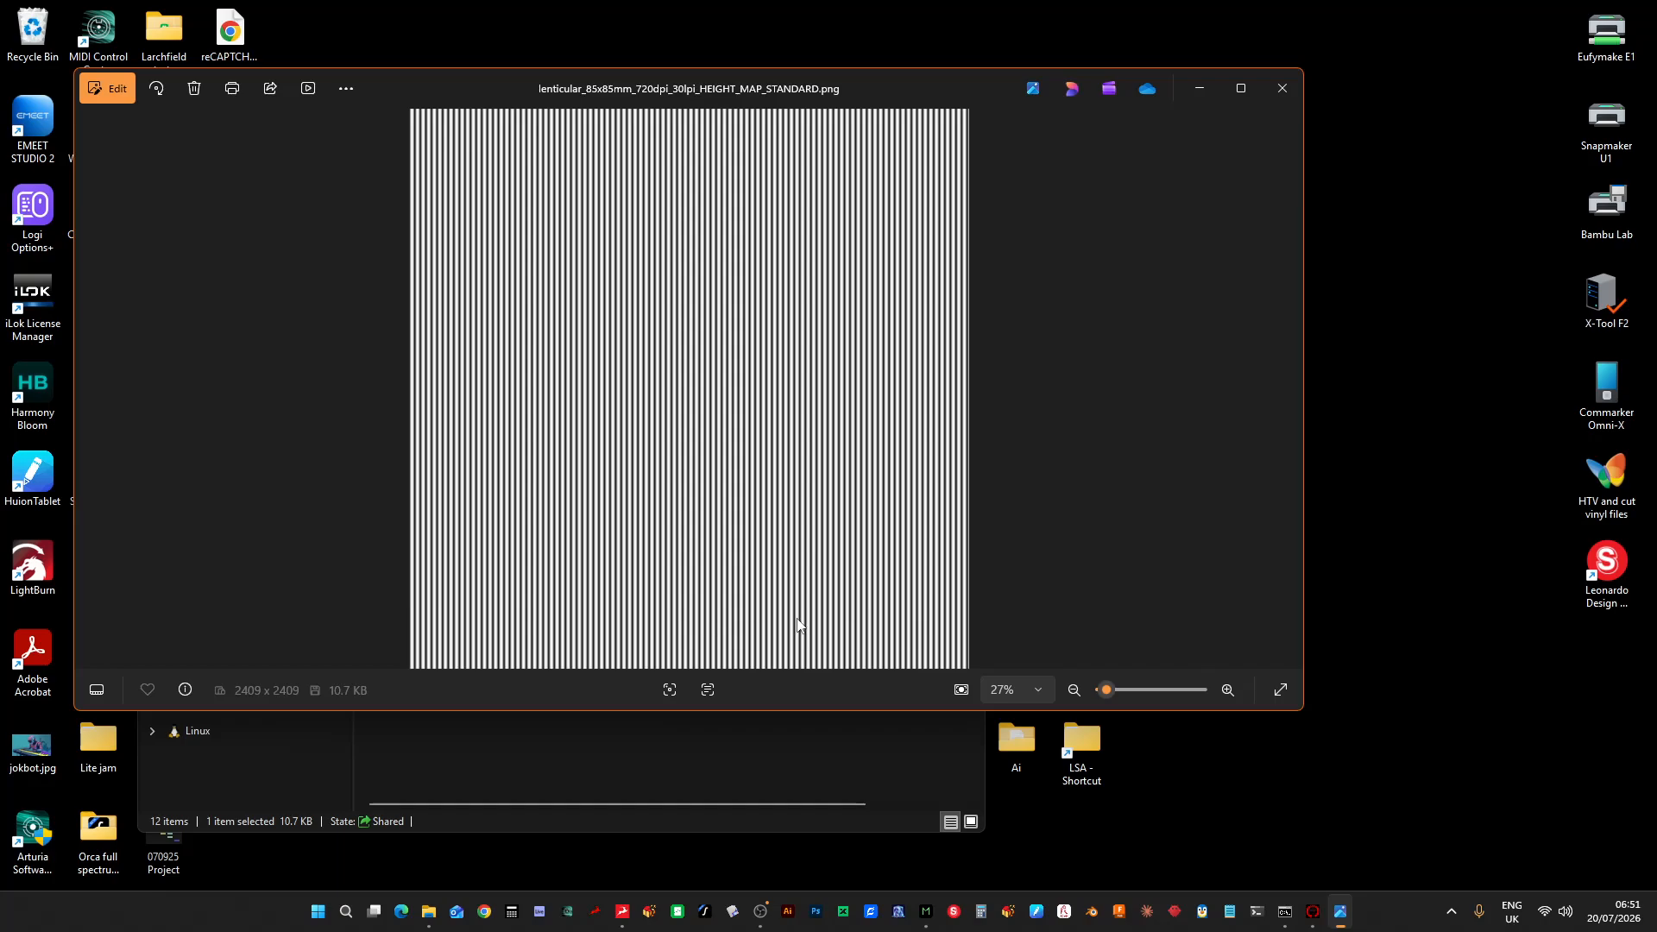
click(1272, 91)
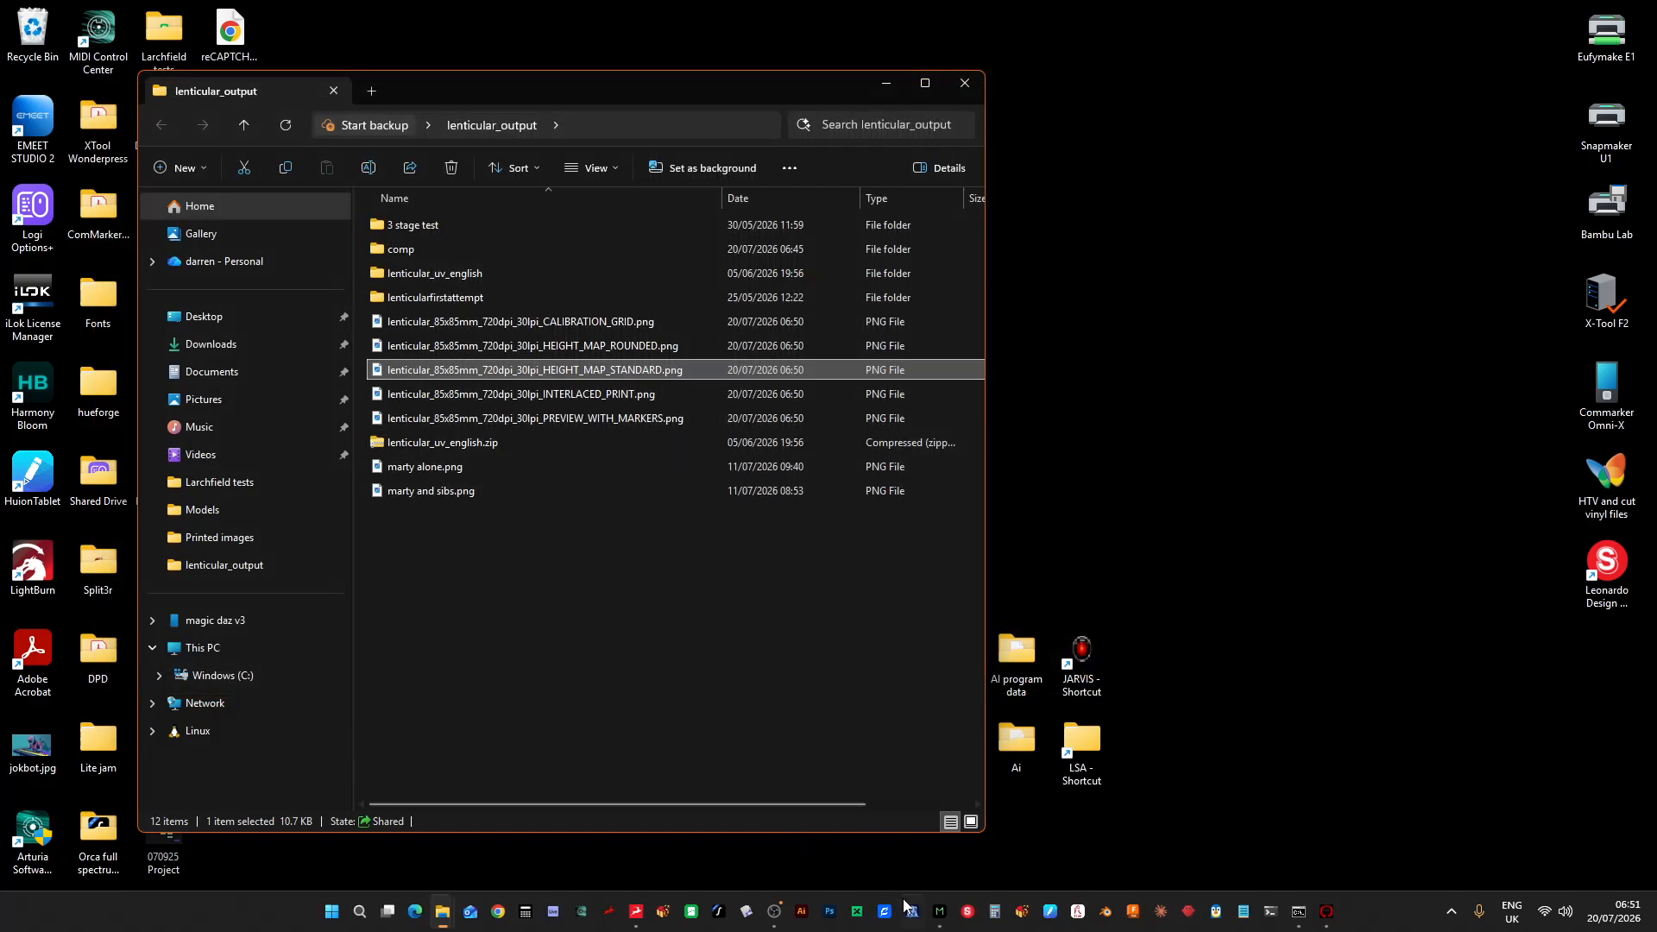
- Switch to eufyMake Studio and import lenticular_85x85mm_720dpi_30lpi_INTERLACED_PRINT.png from the desktop's lenticular_output folder
click(940, 912)
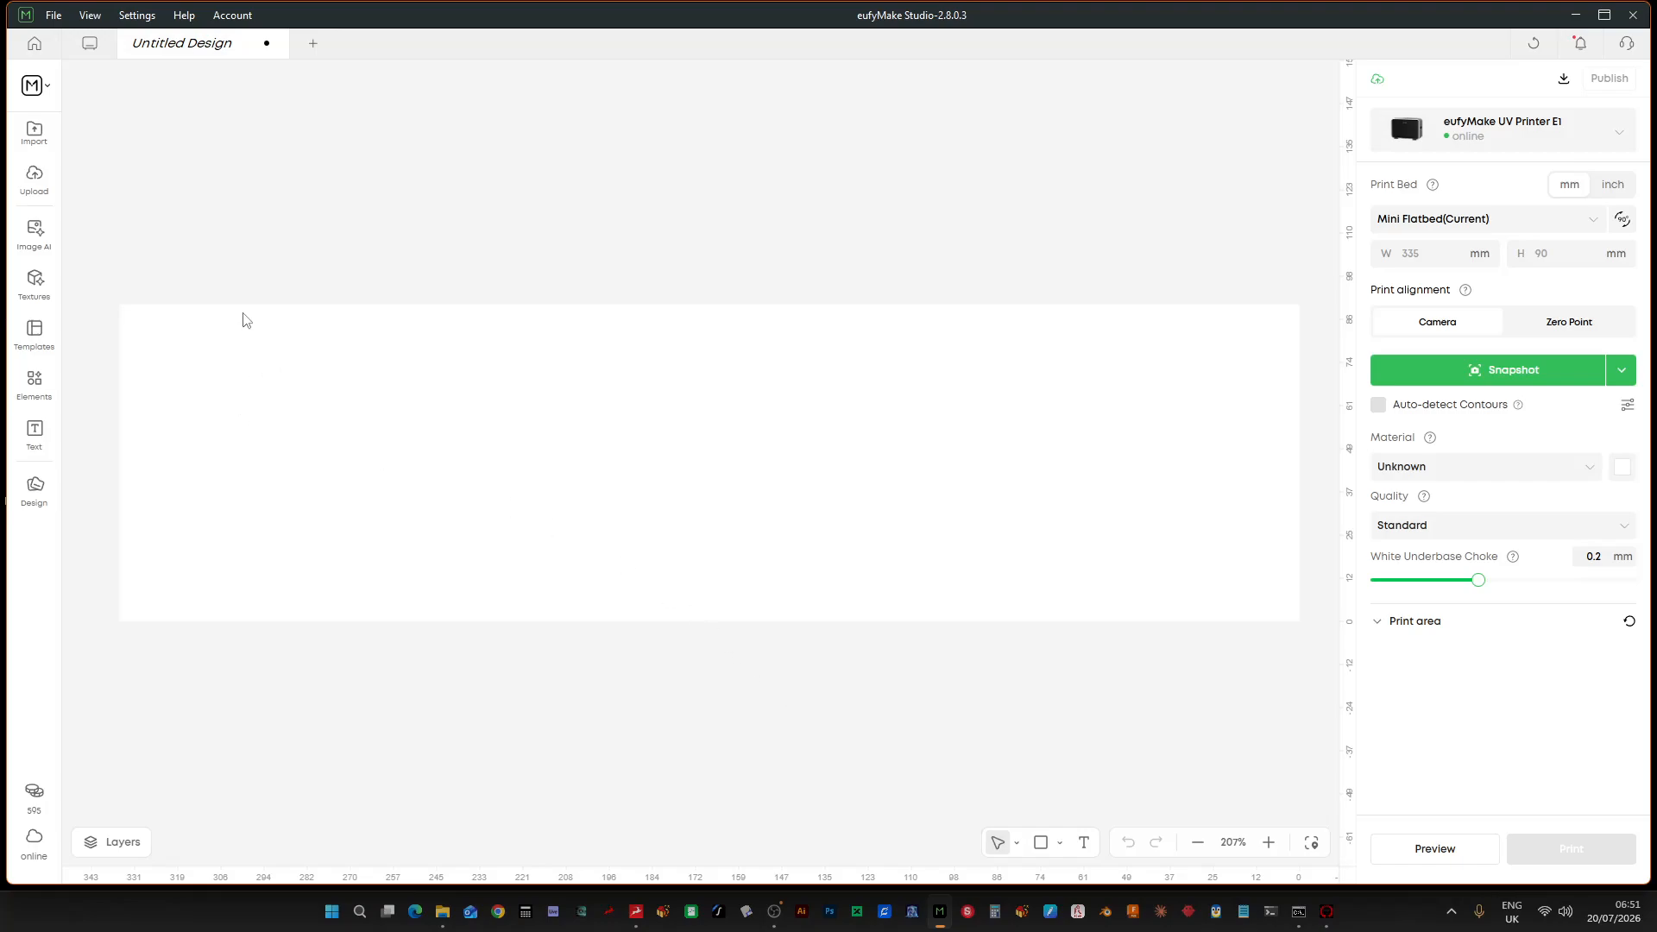
click(35, 134)
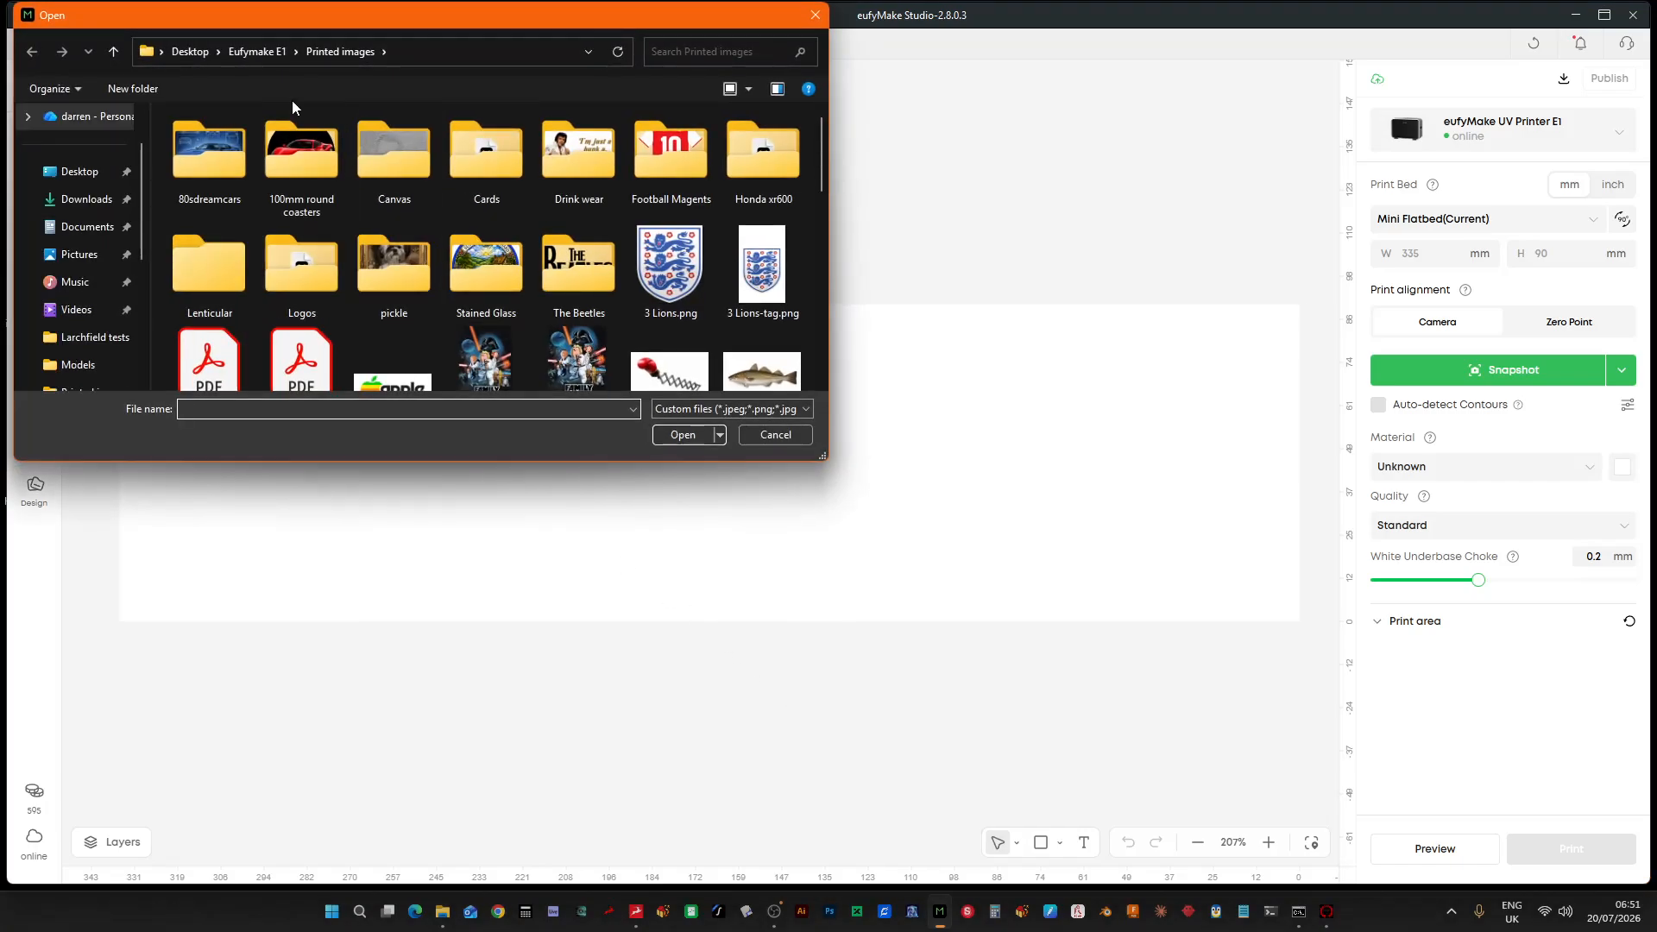
click(190, 51)
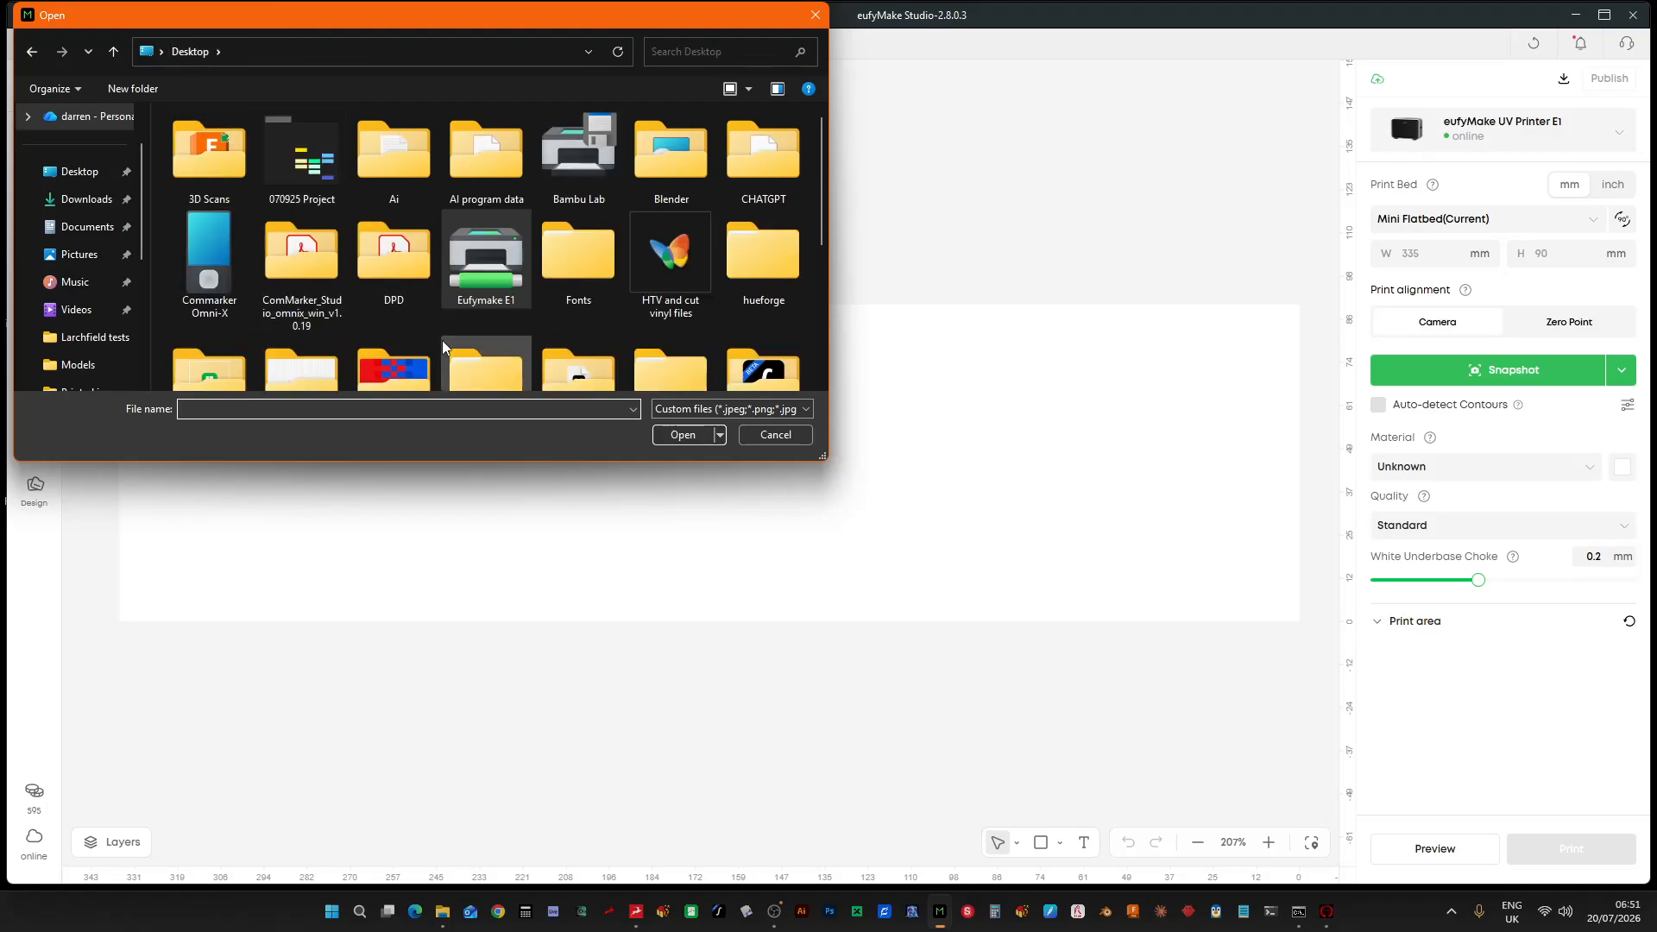
scroll(442, 346, down, 3)
double_click(274, 228)
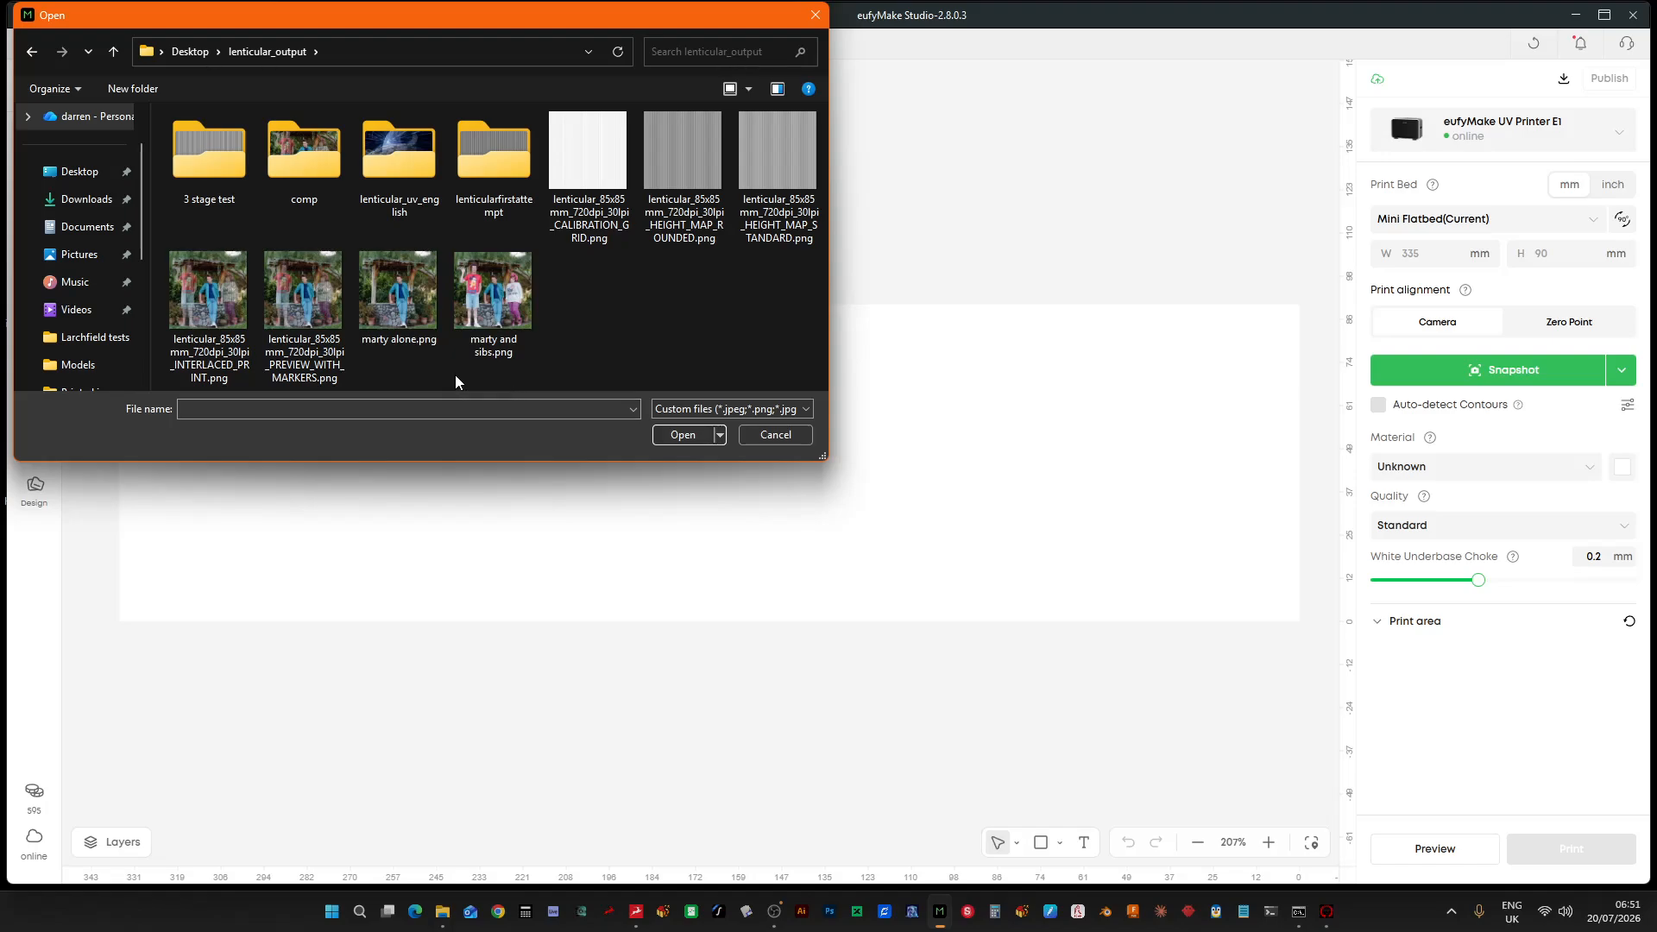
click(212, 316)
click(673, 438)
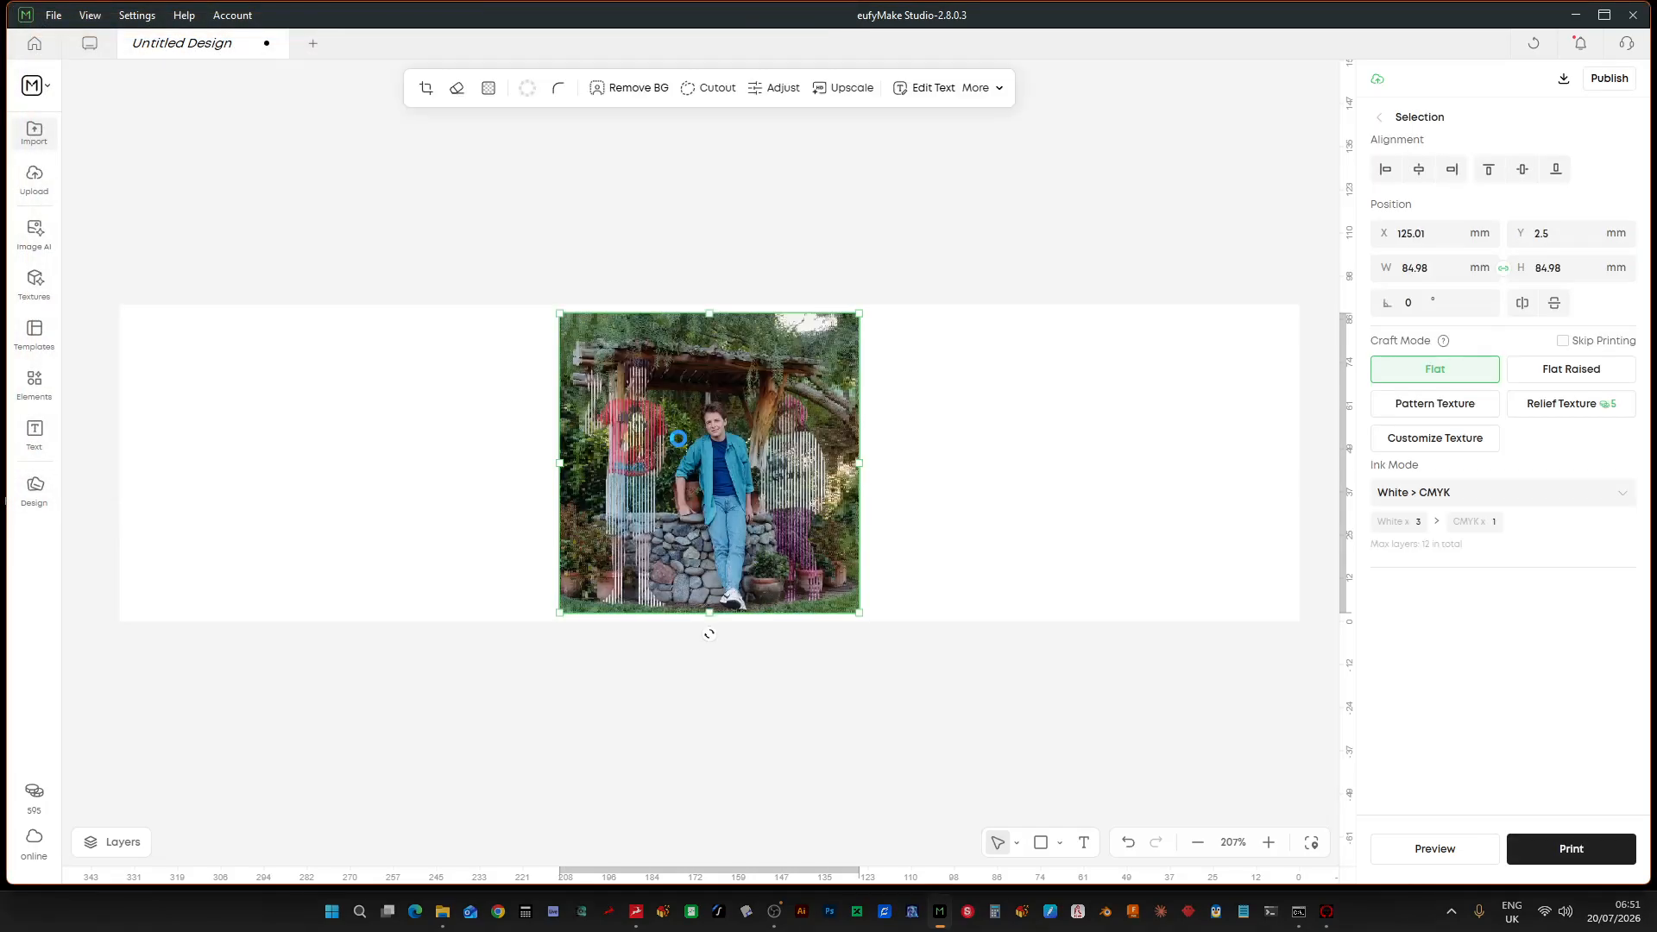
- Apply the Customize Texture craft mode to the image using lenticular_85x85mm_720dpi_30lpi_HEIGHT_MAP_STANDARD.png as its height map
click(1428, 440)
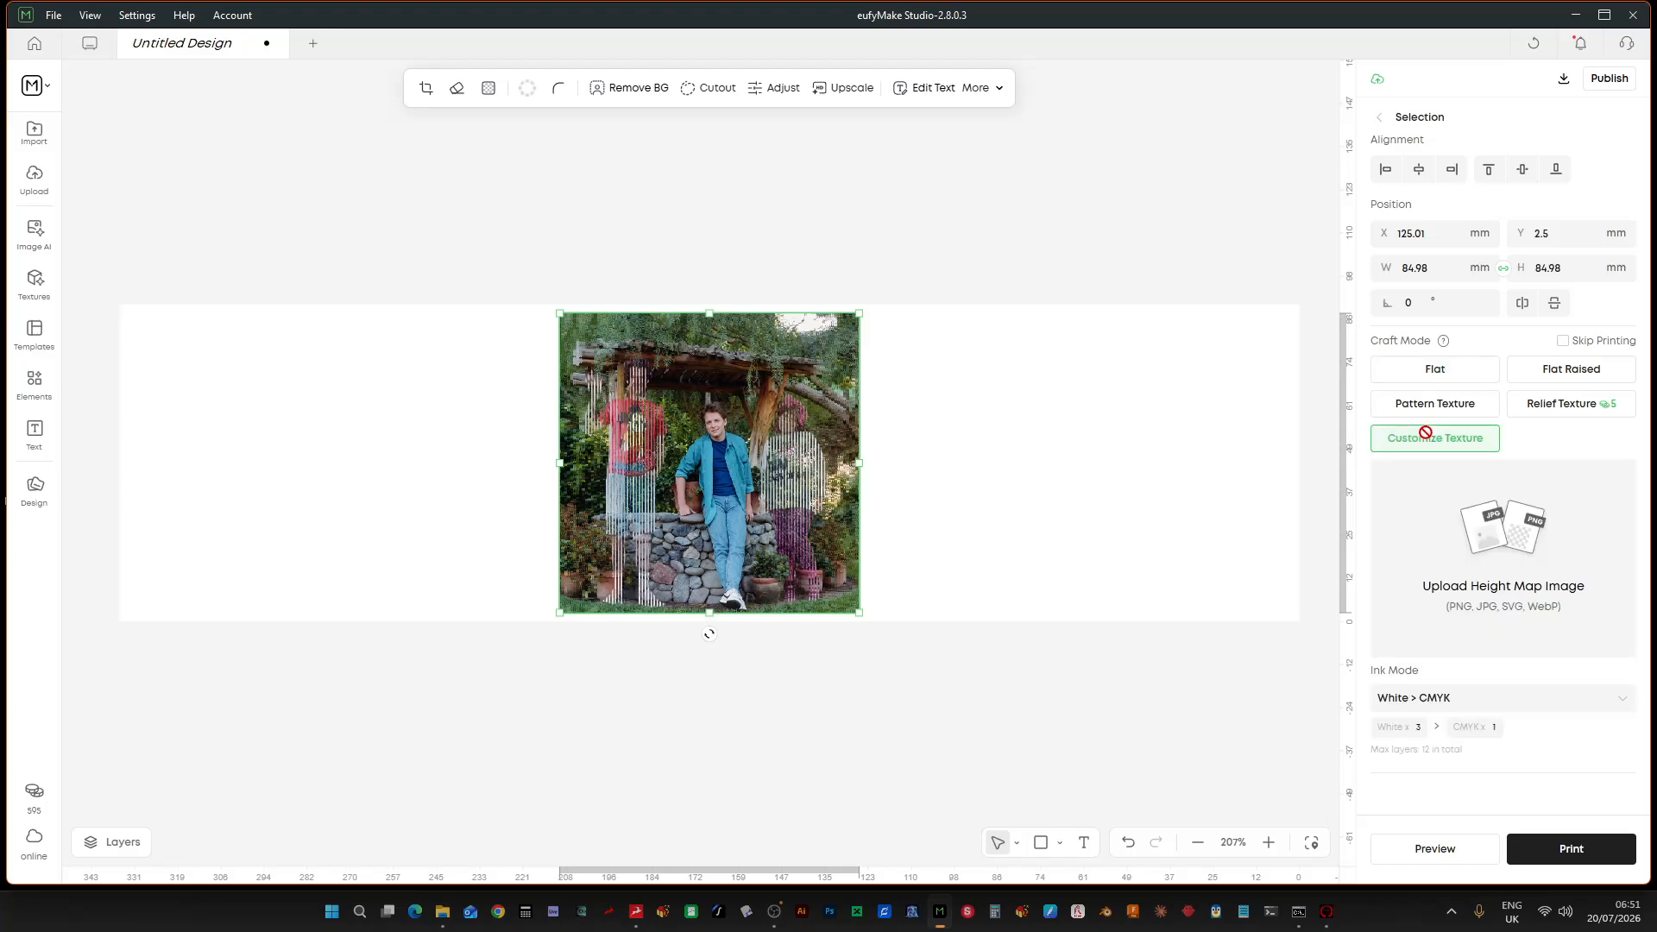
click(1465, 569)
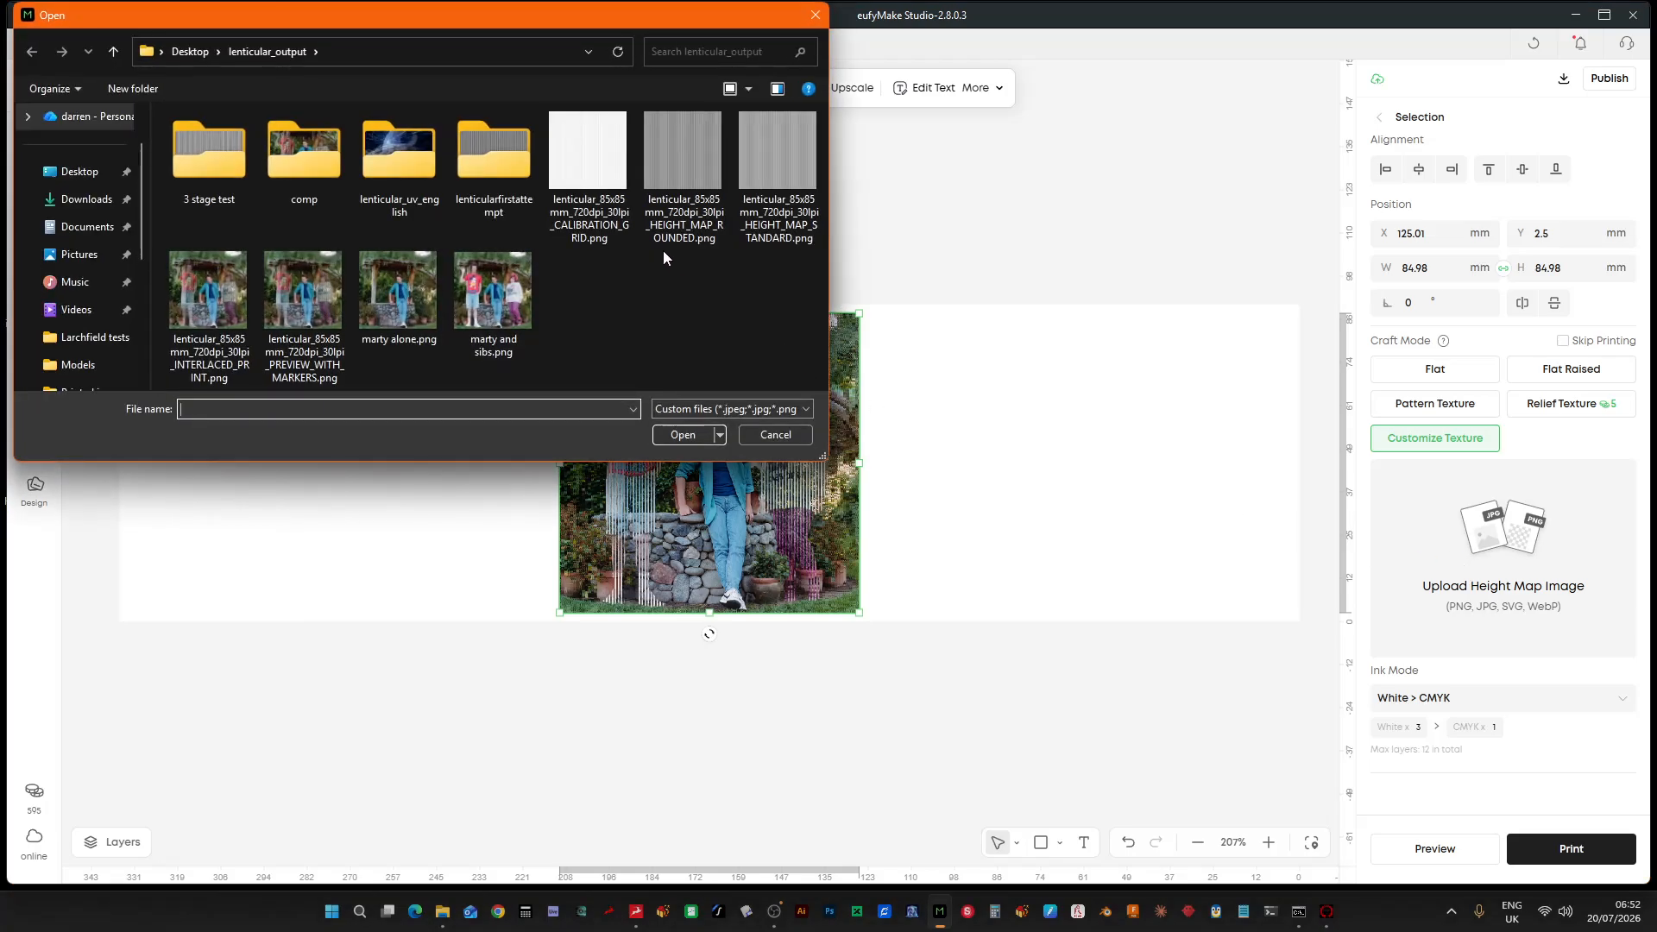
click(774, 168)
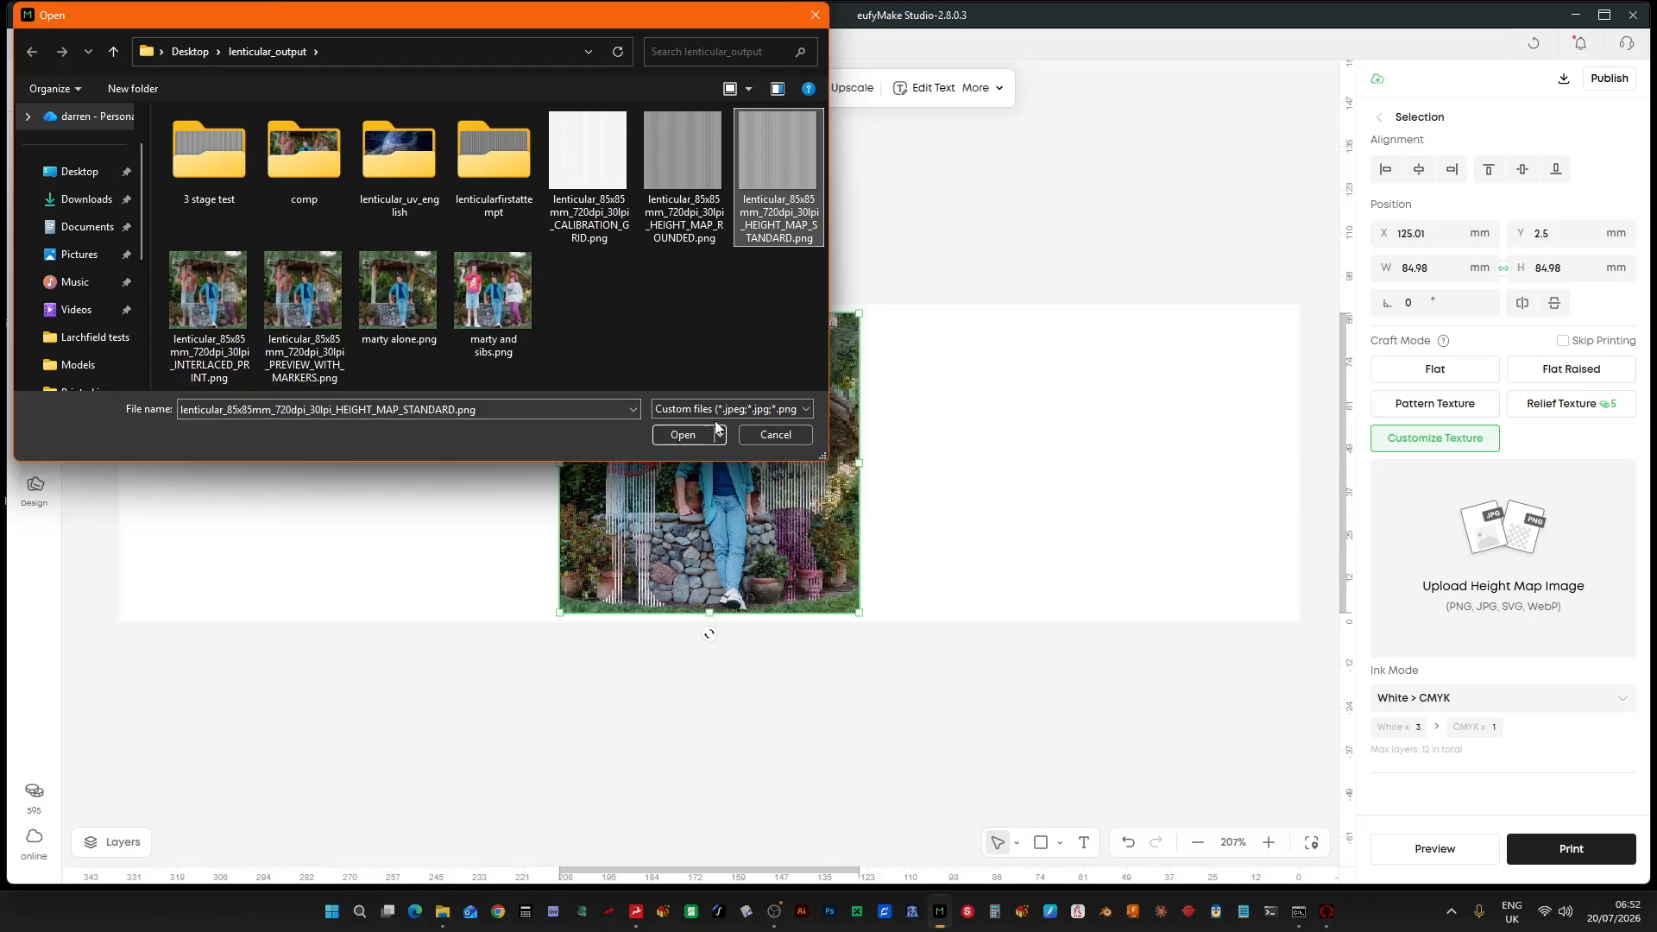
click(683, 435)
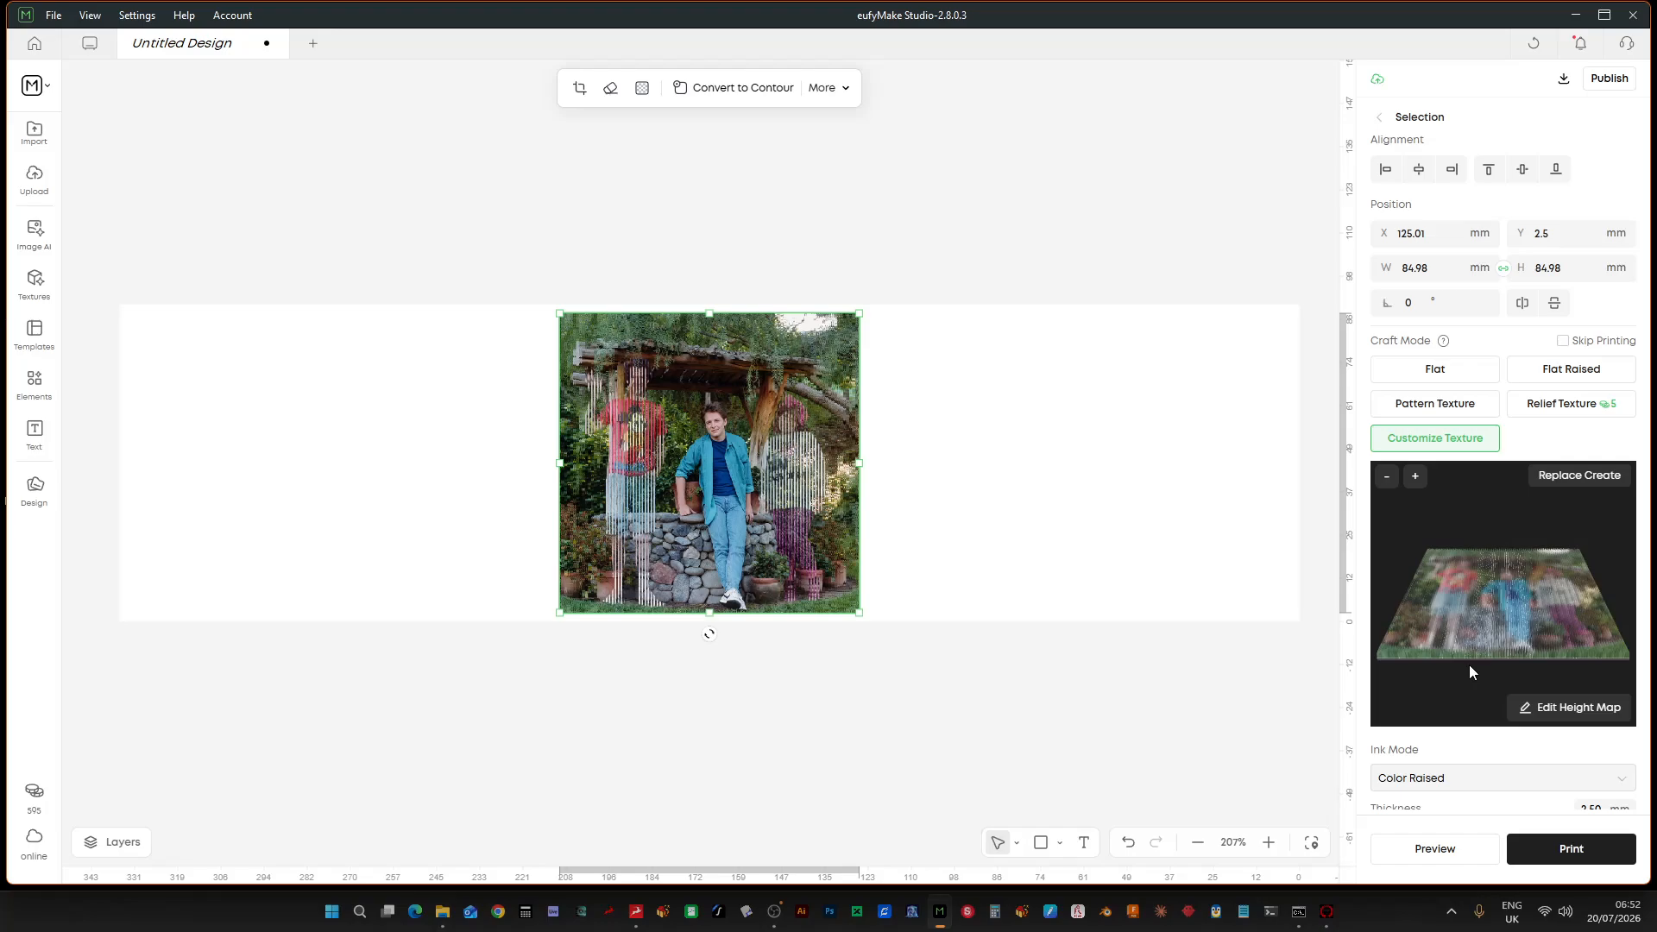
- Open the 3D print preview, set the texture thickness to 0.6 mm and inspect the lens ridges from another angle
scroll(1439, 739, down, 3)
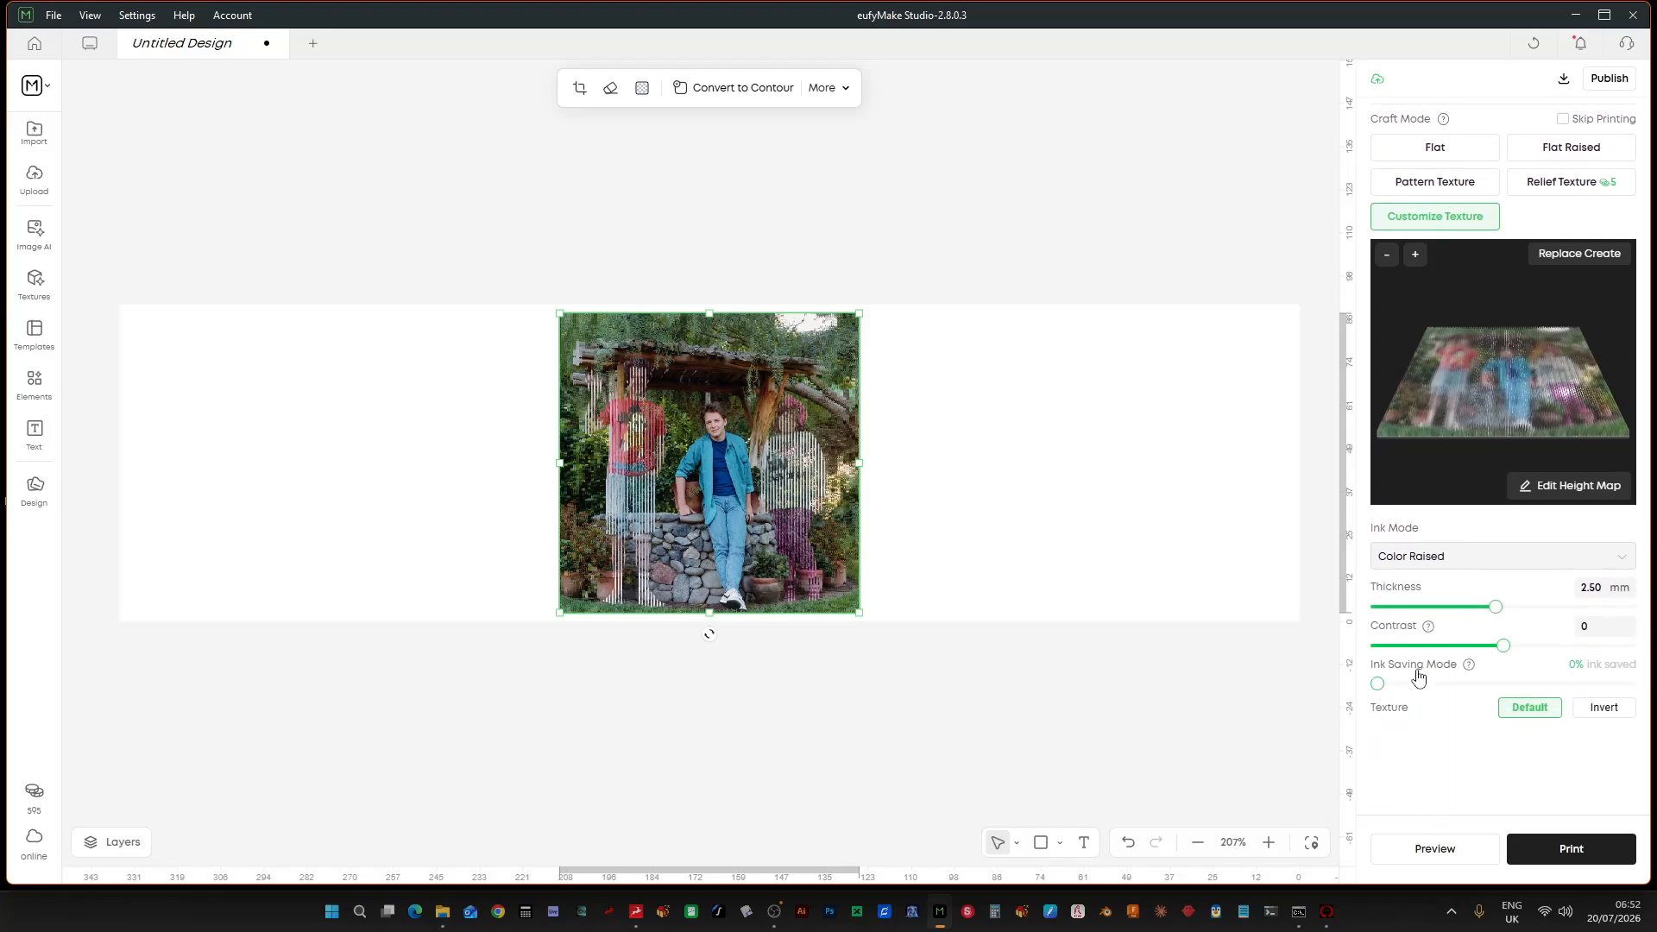
click(1422, 844)
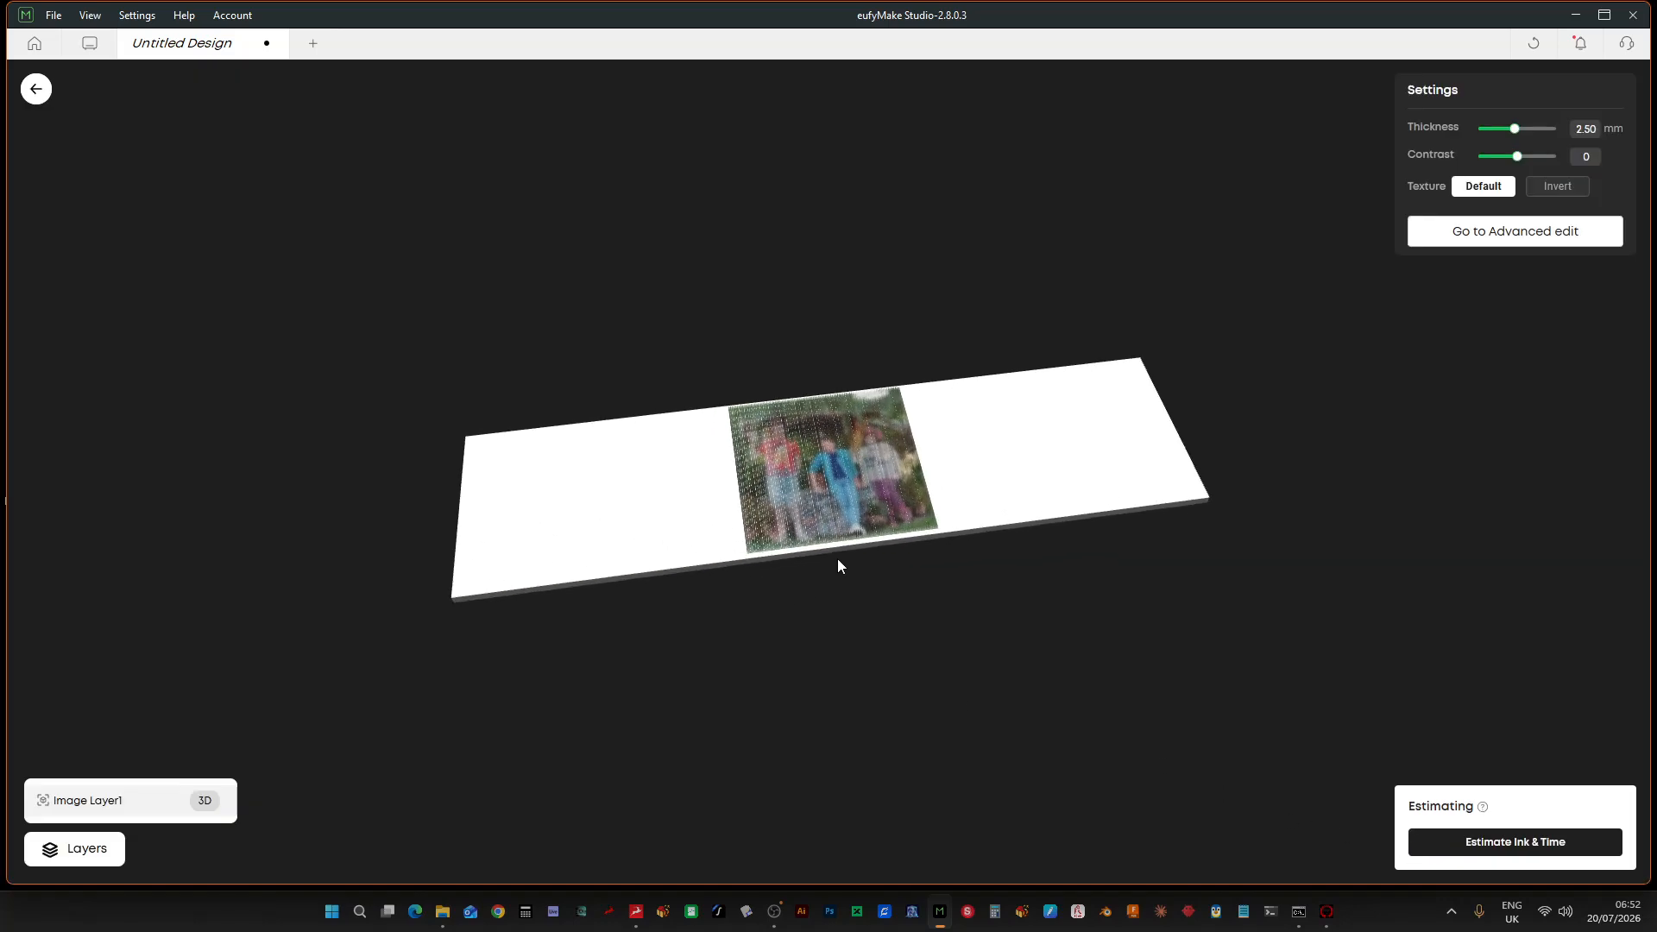
drag(813, 489, 669, 454)
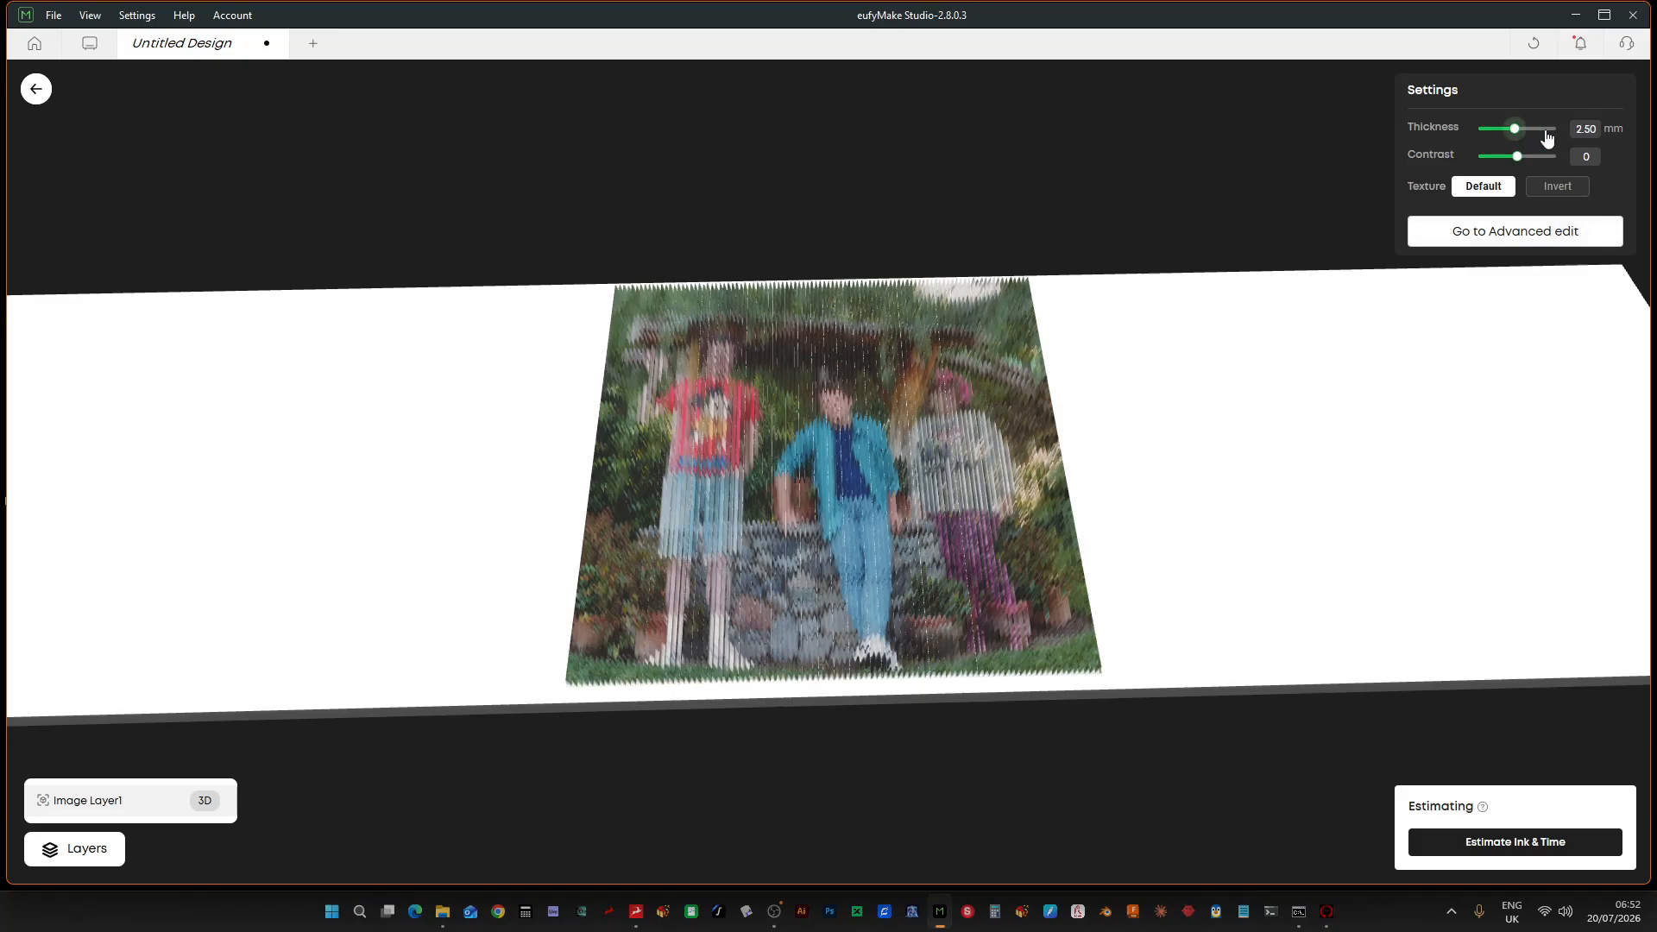
click(1573, 129)
text(0.6)
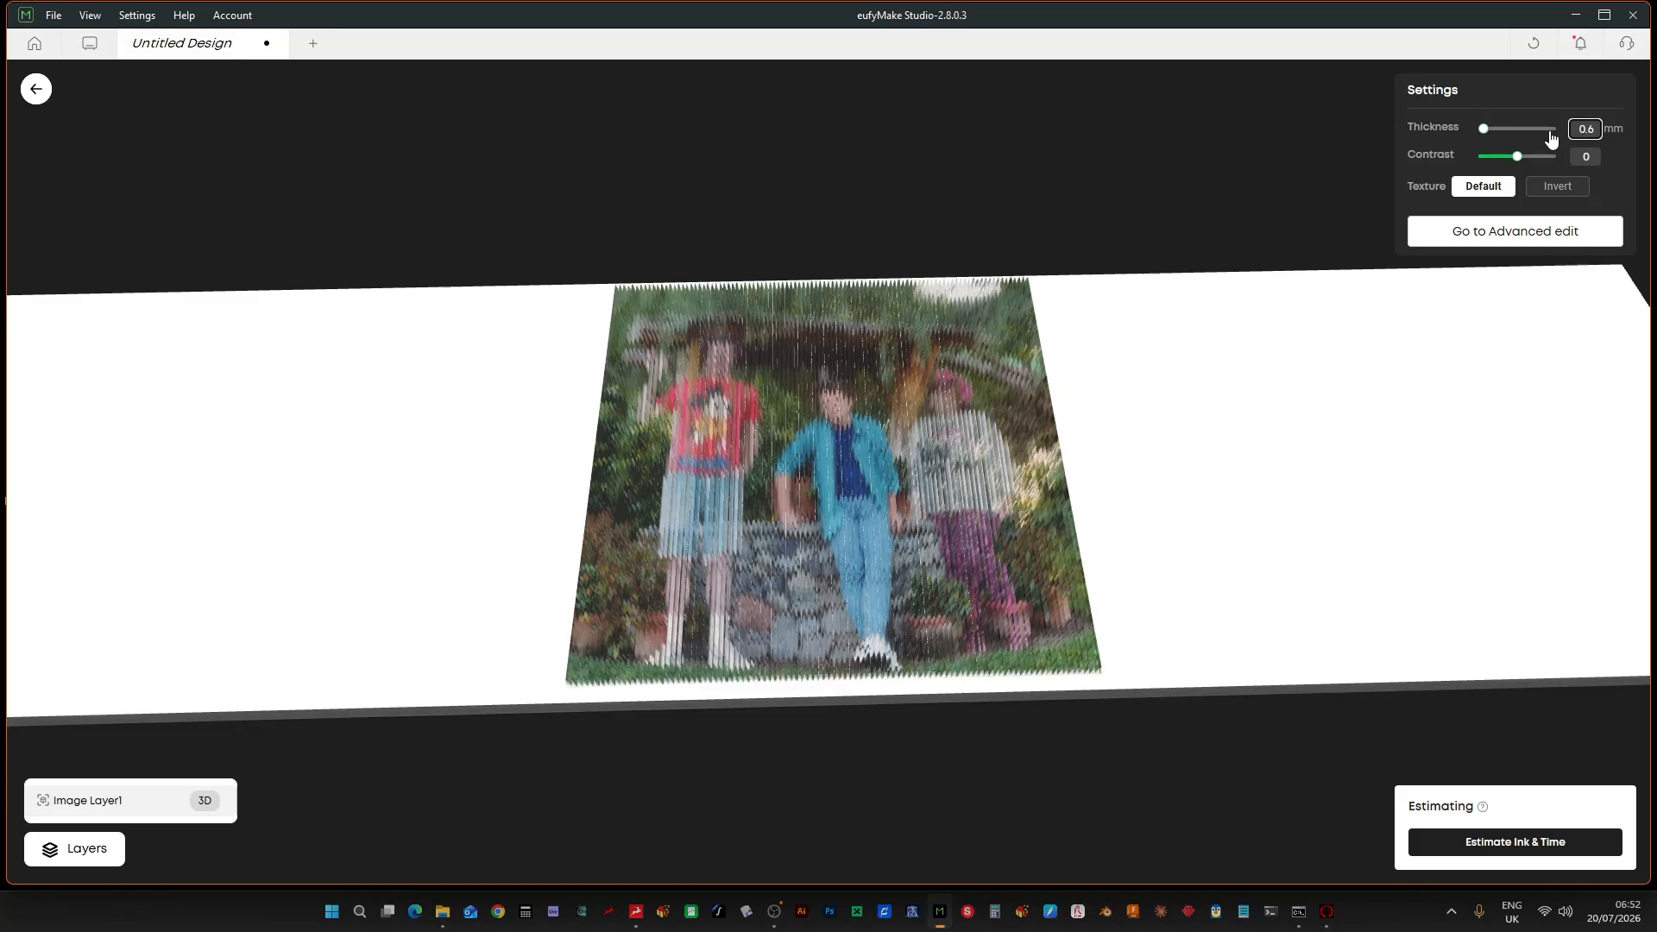
key(Return)
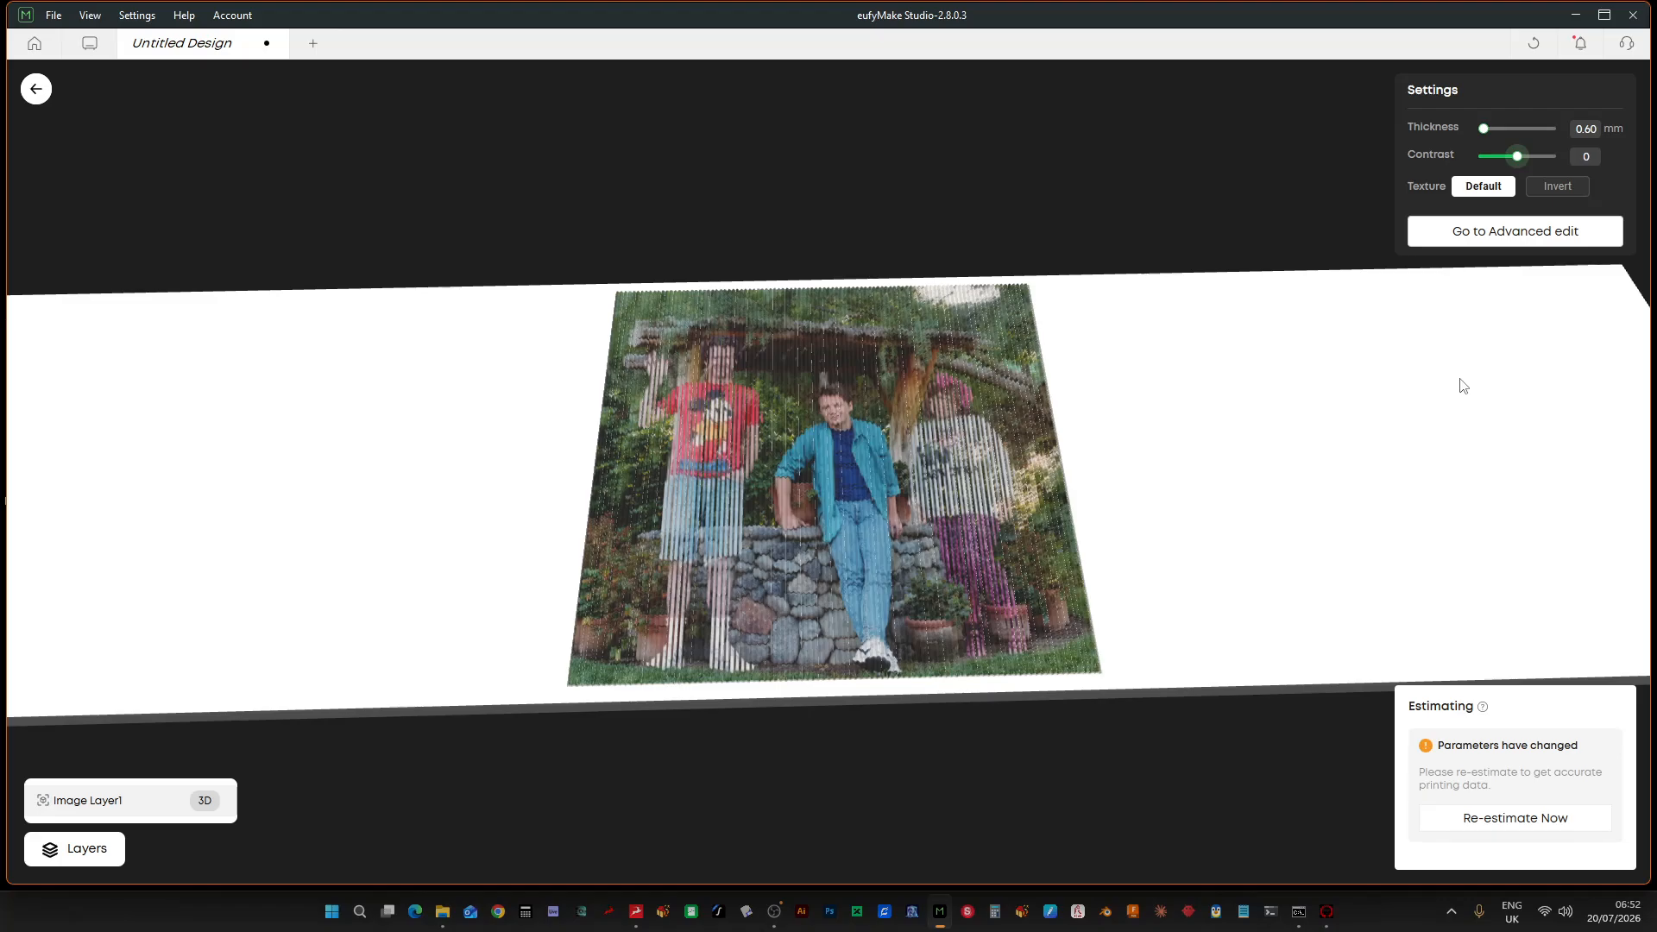
mouse_move(831, 424)
mouse_down()
mouse_move(909, 386)
mouse_move(830, 421)
mouse_move(847, 416)
mouse_move(826, 452)
mouse_move(851, 420)
mouse_up()
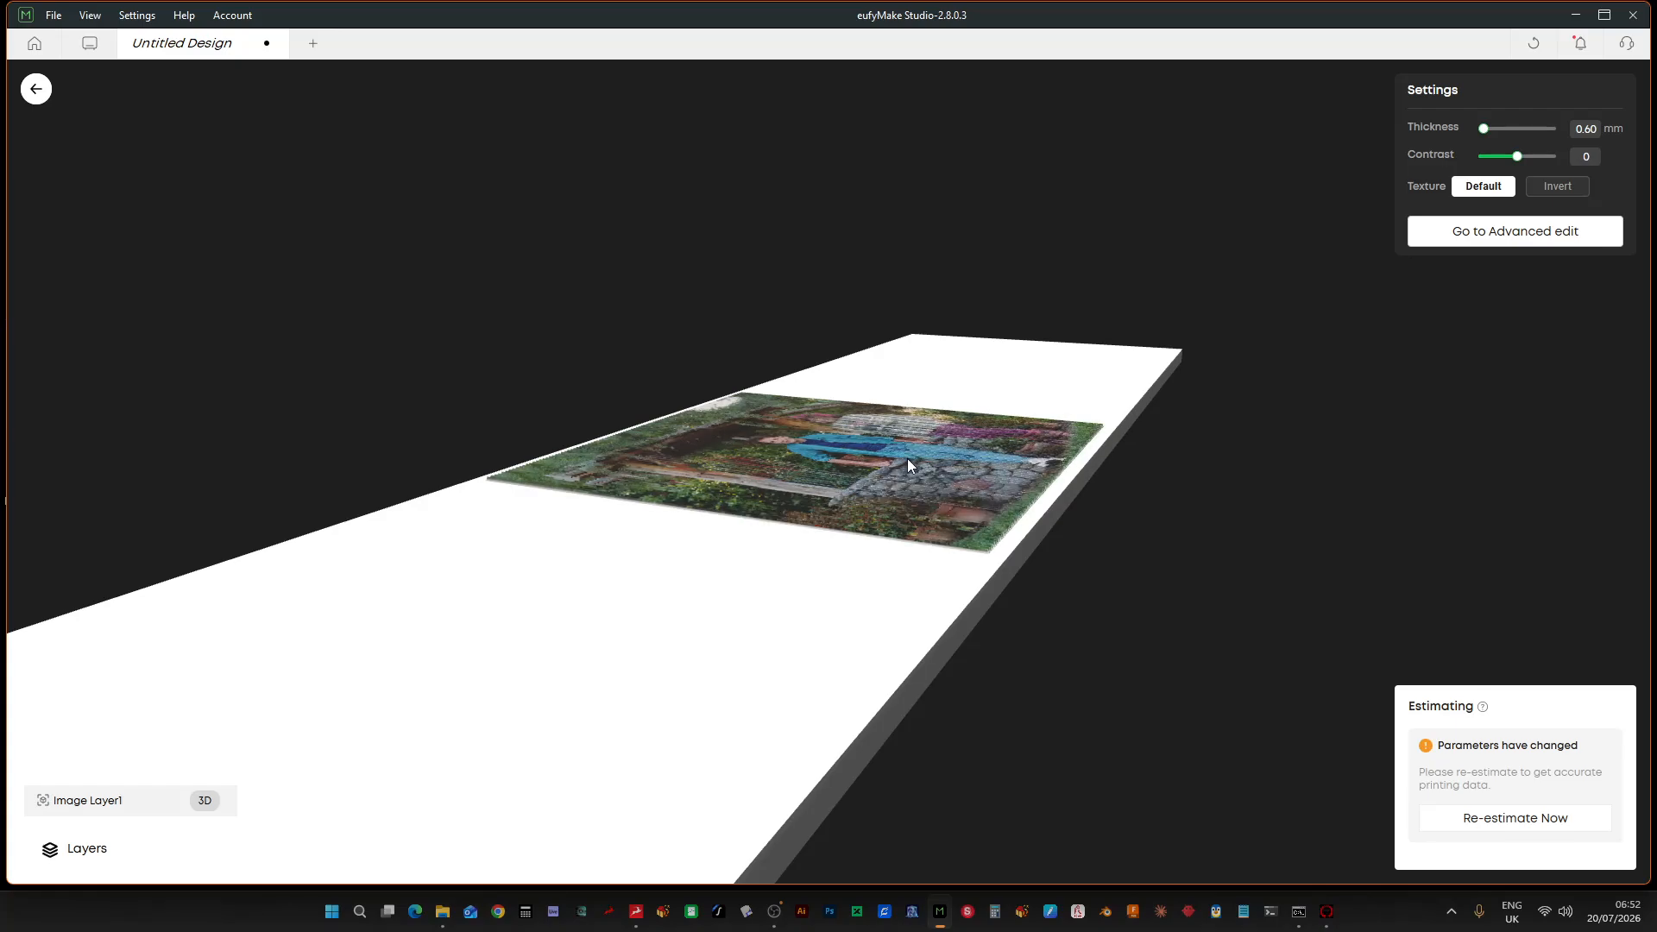
- Set the texture thickness of the lenticular image to 0.8 mm in the 3D print preview
drag(908, 458, 877, 350)
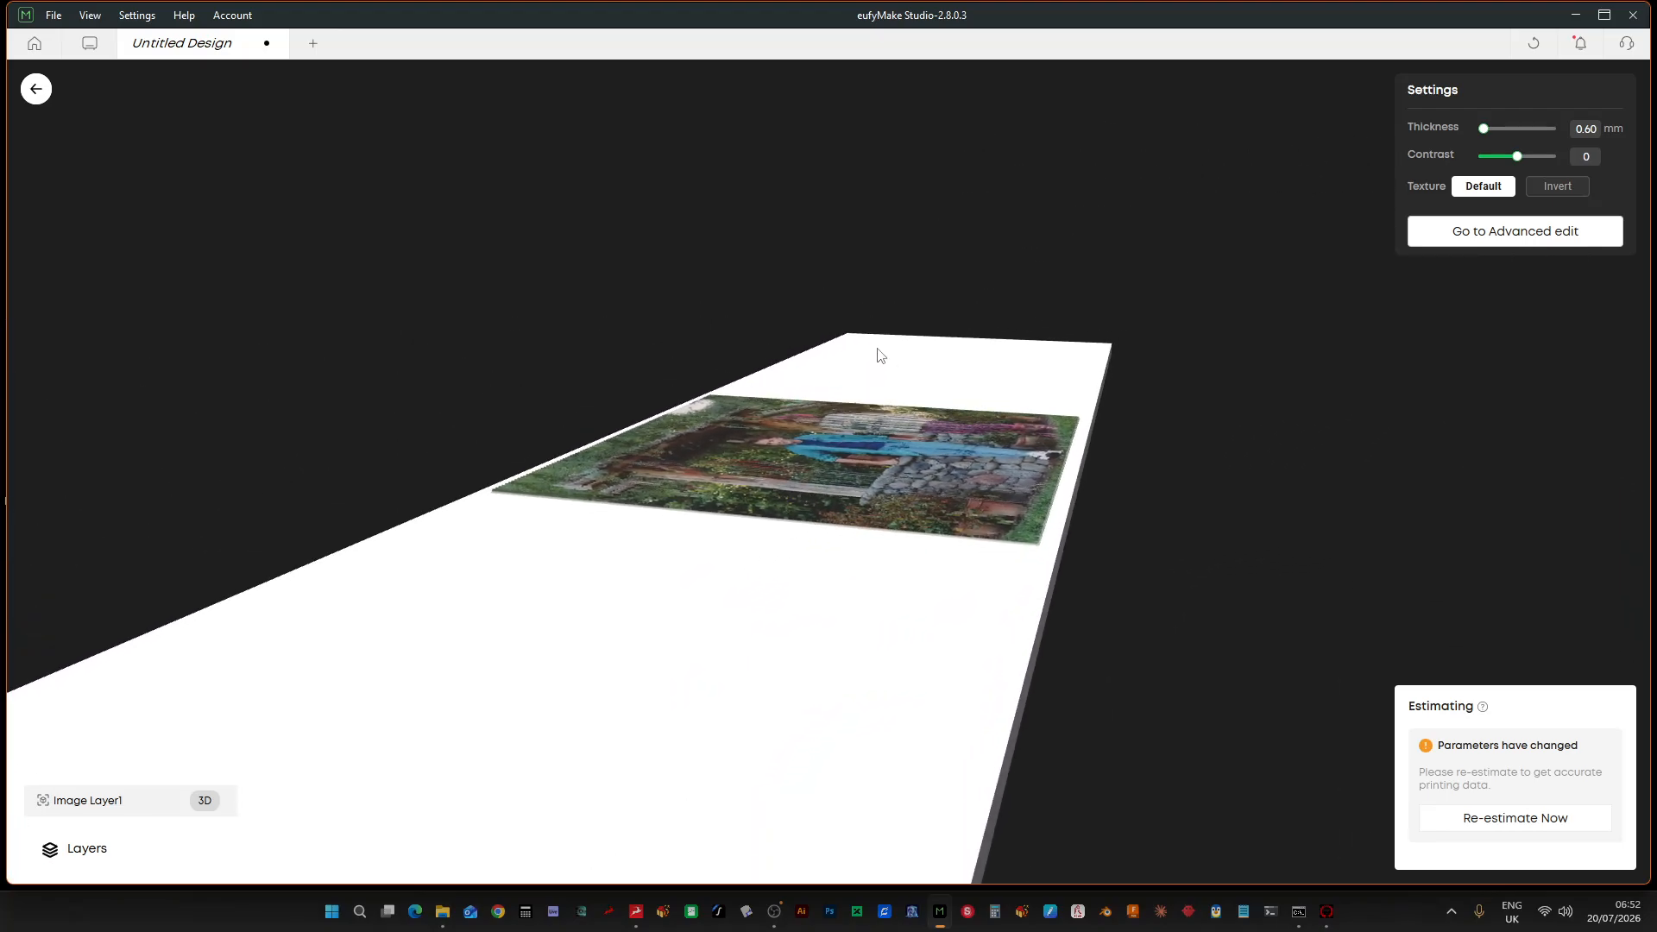
drag(854, 409, 723, 461)
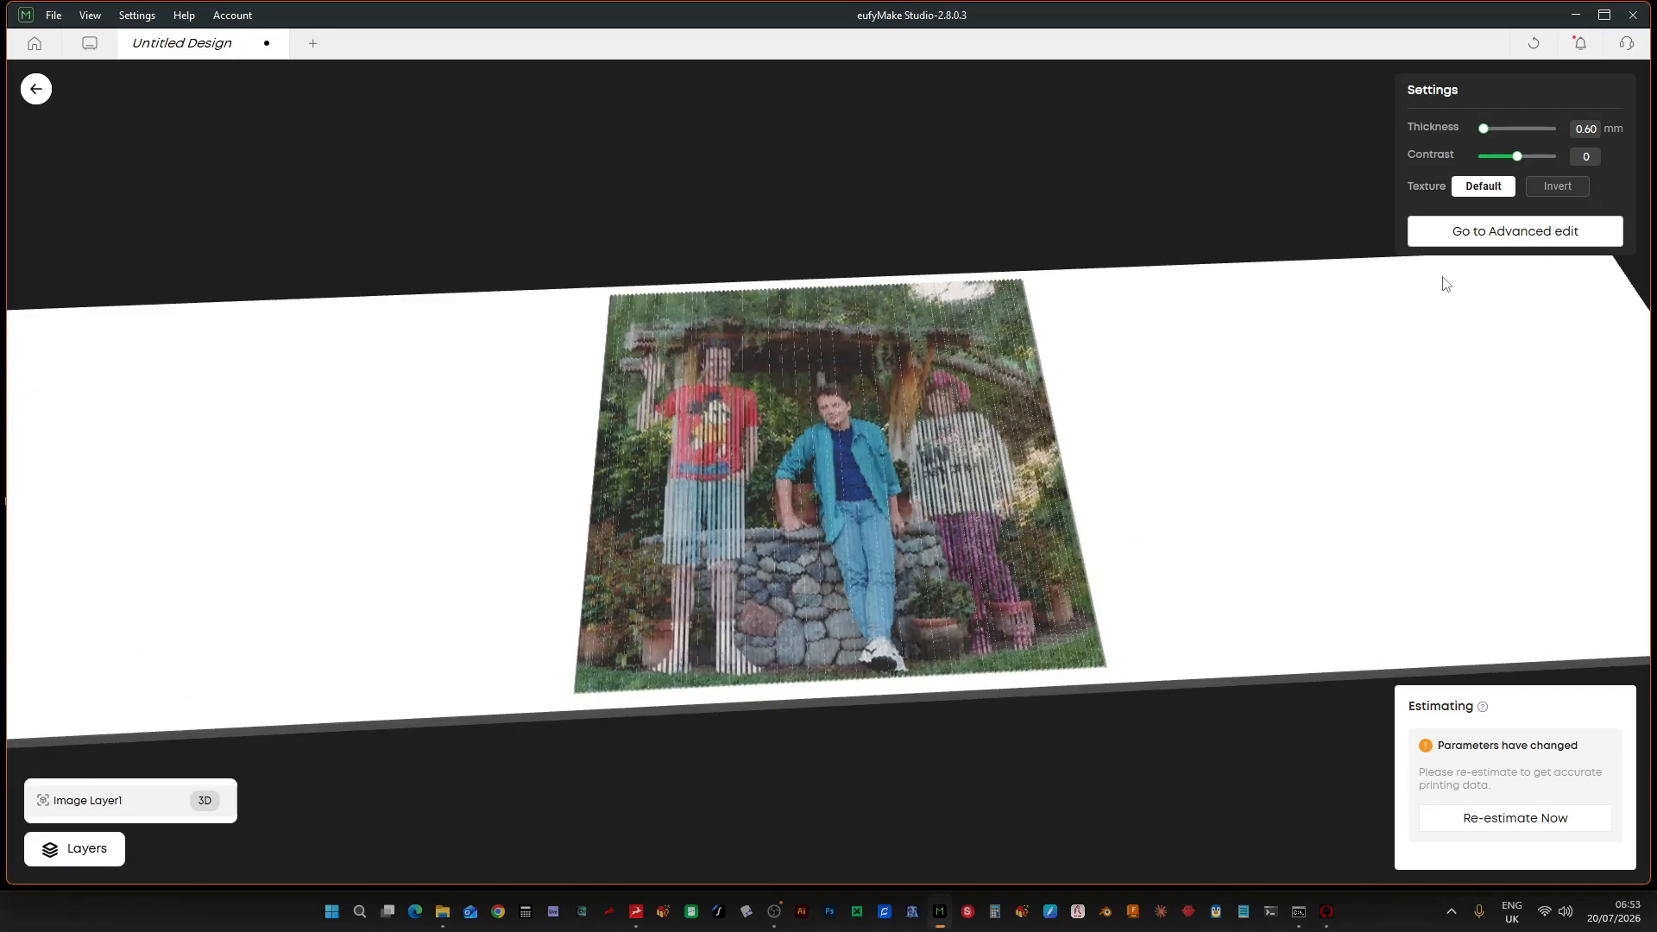
click(1596, 125)
text(0.8)
key(Tab)
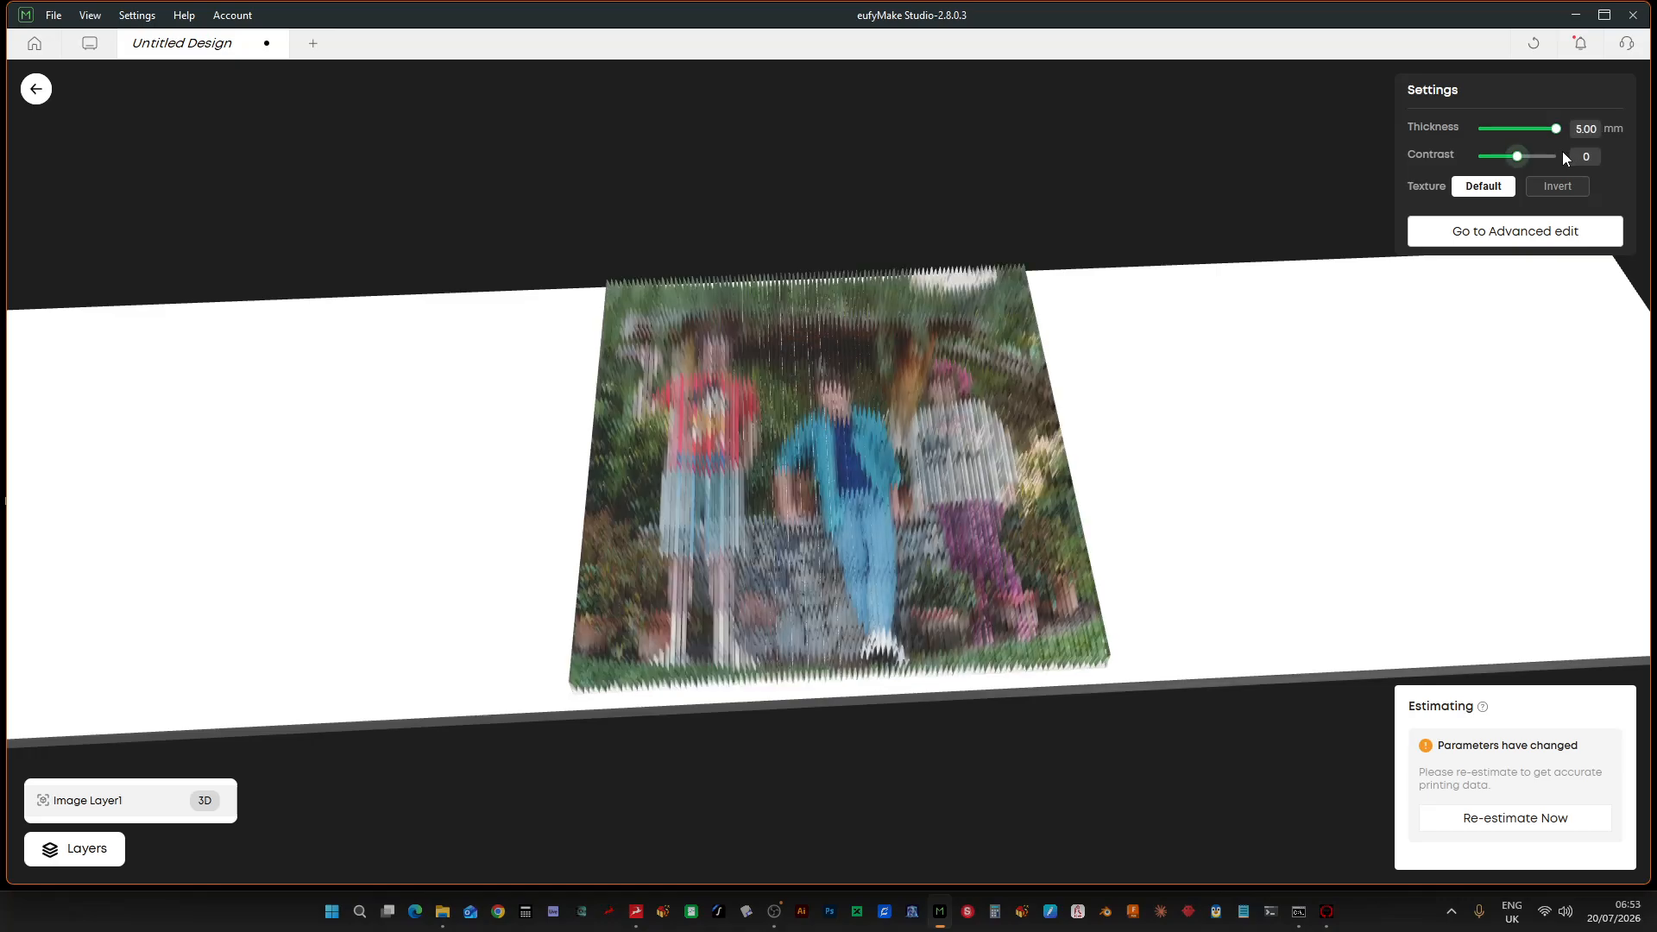
click(1586, 128)
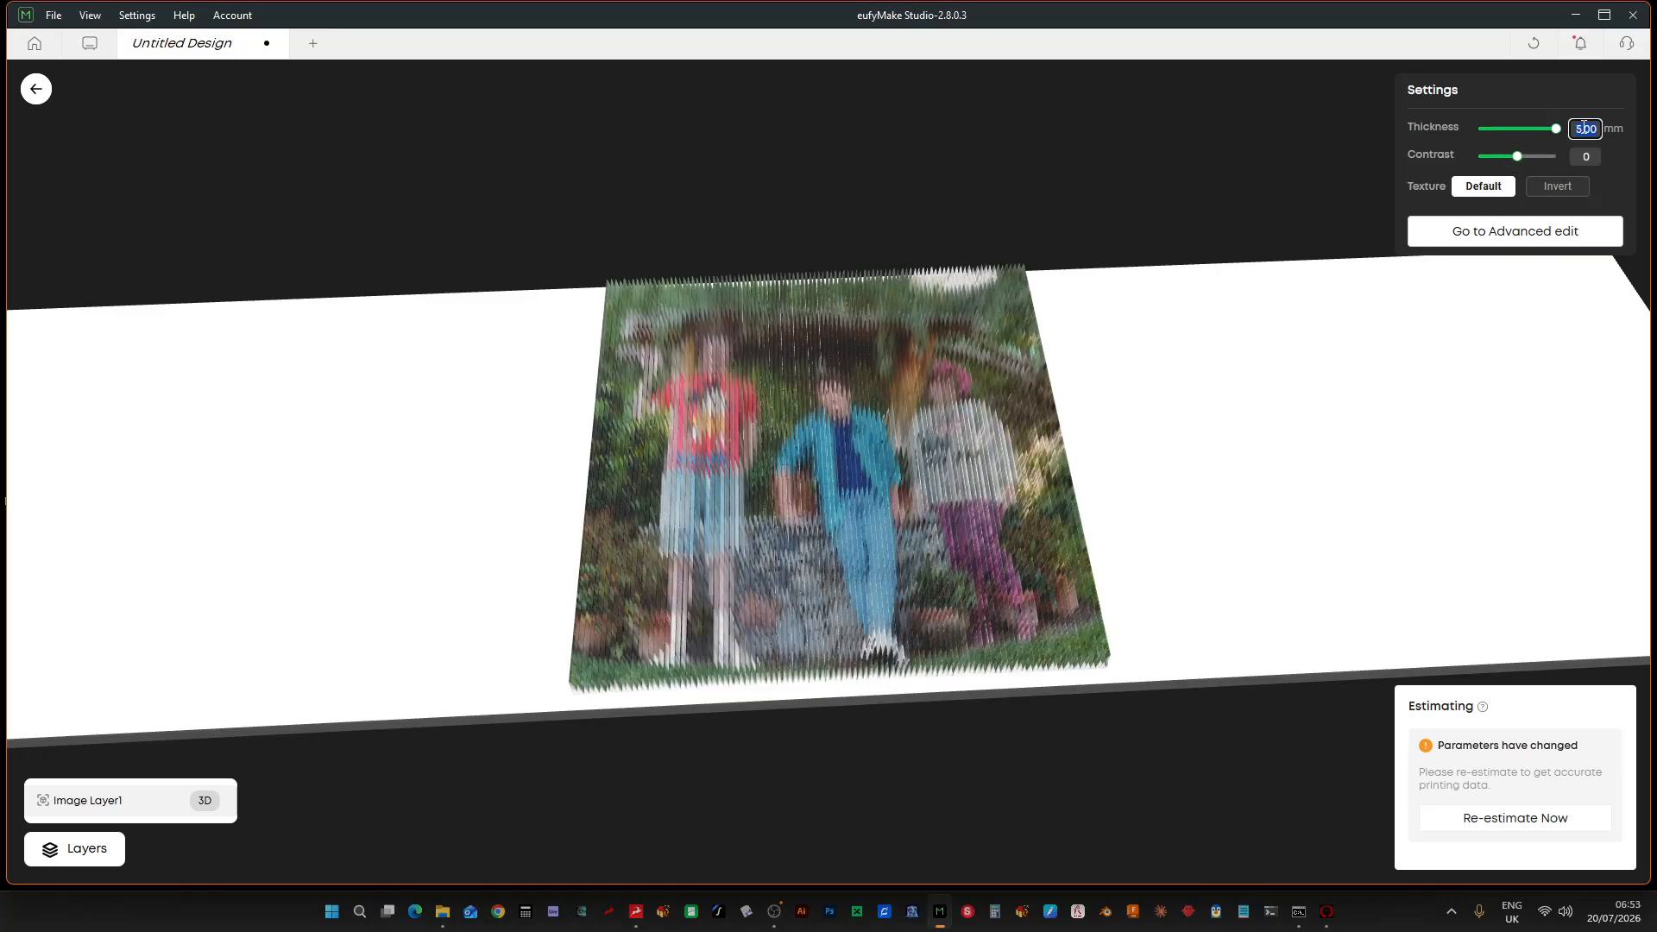
text(0.8)
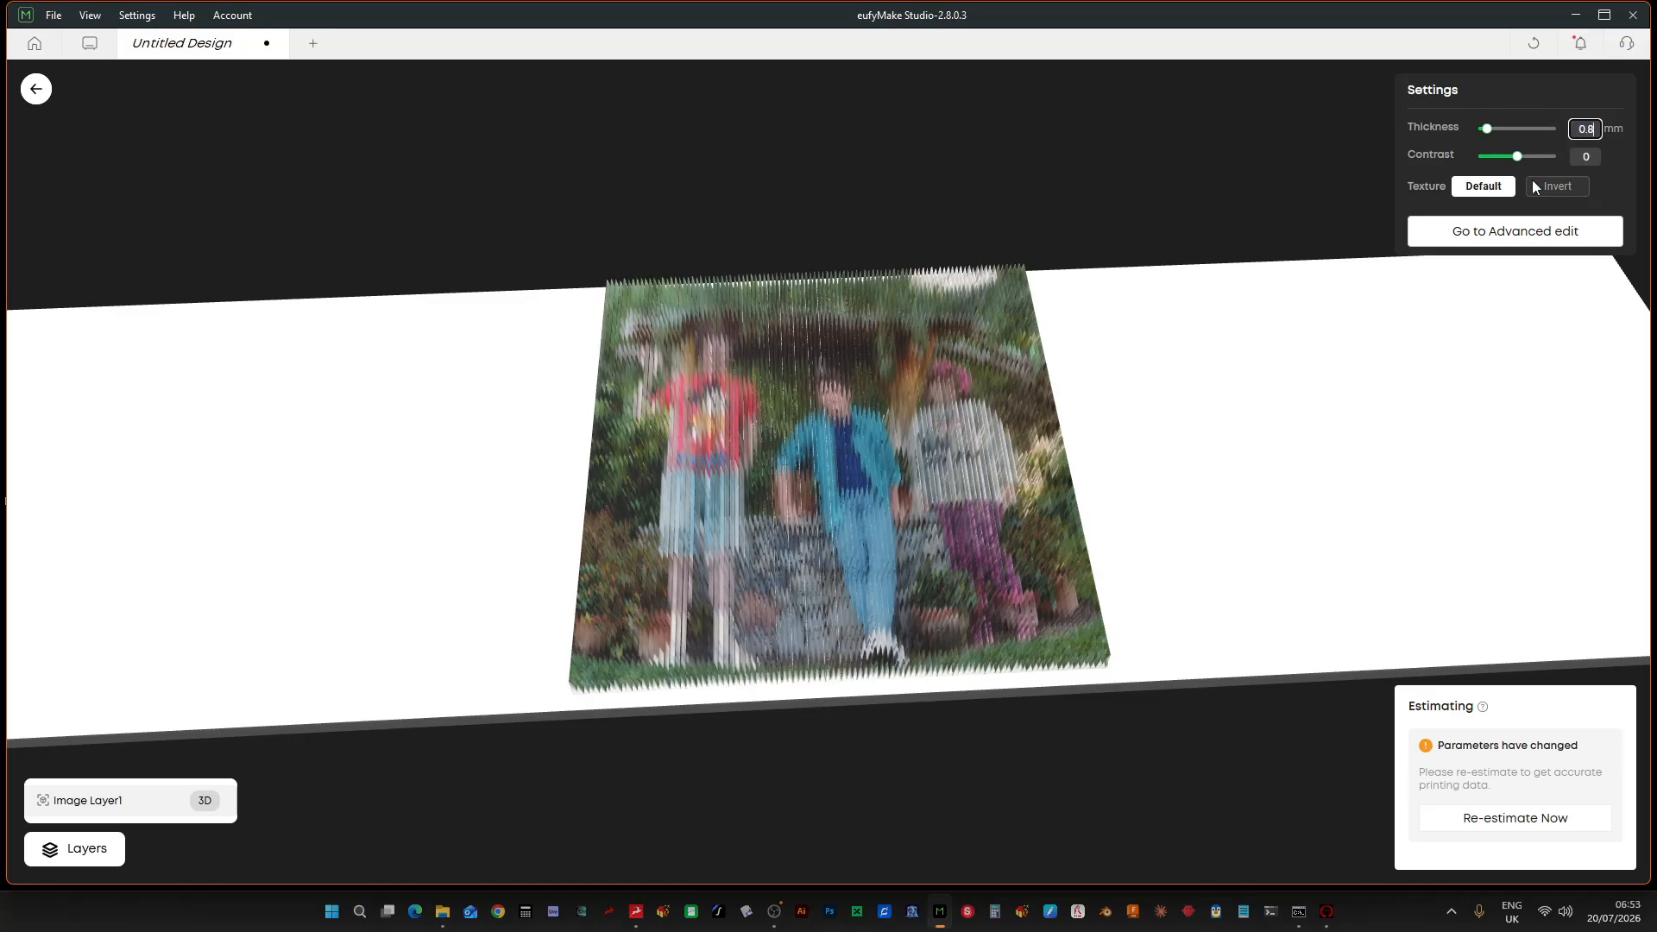
- Inspect the raised lens ridges from a low side angle and from the front, and return to the design canvas
drag(1067, 378, 766, 359)
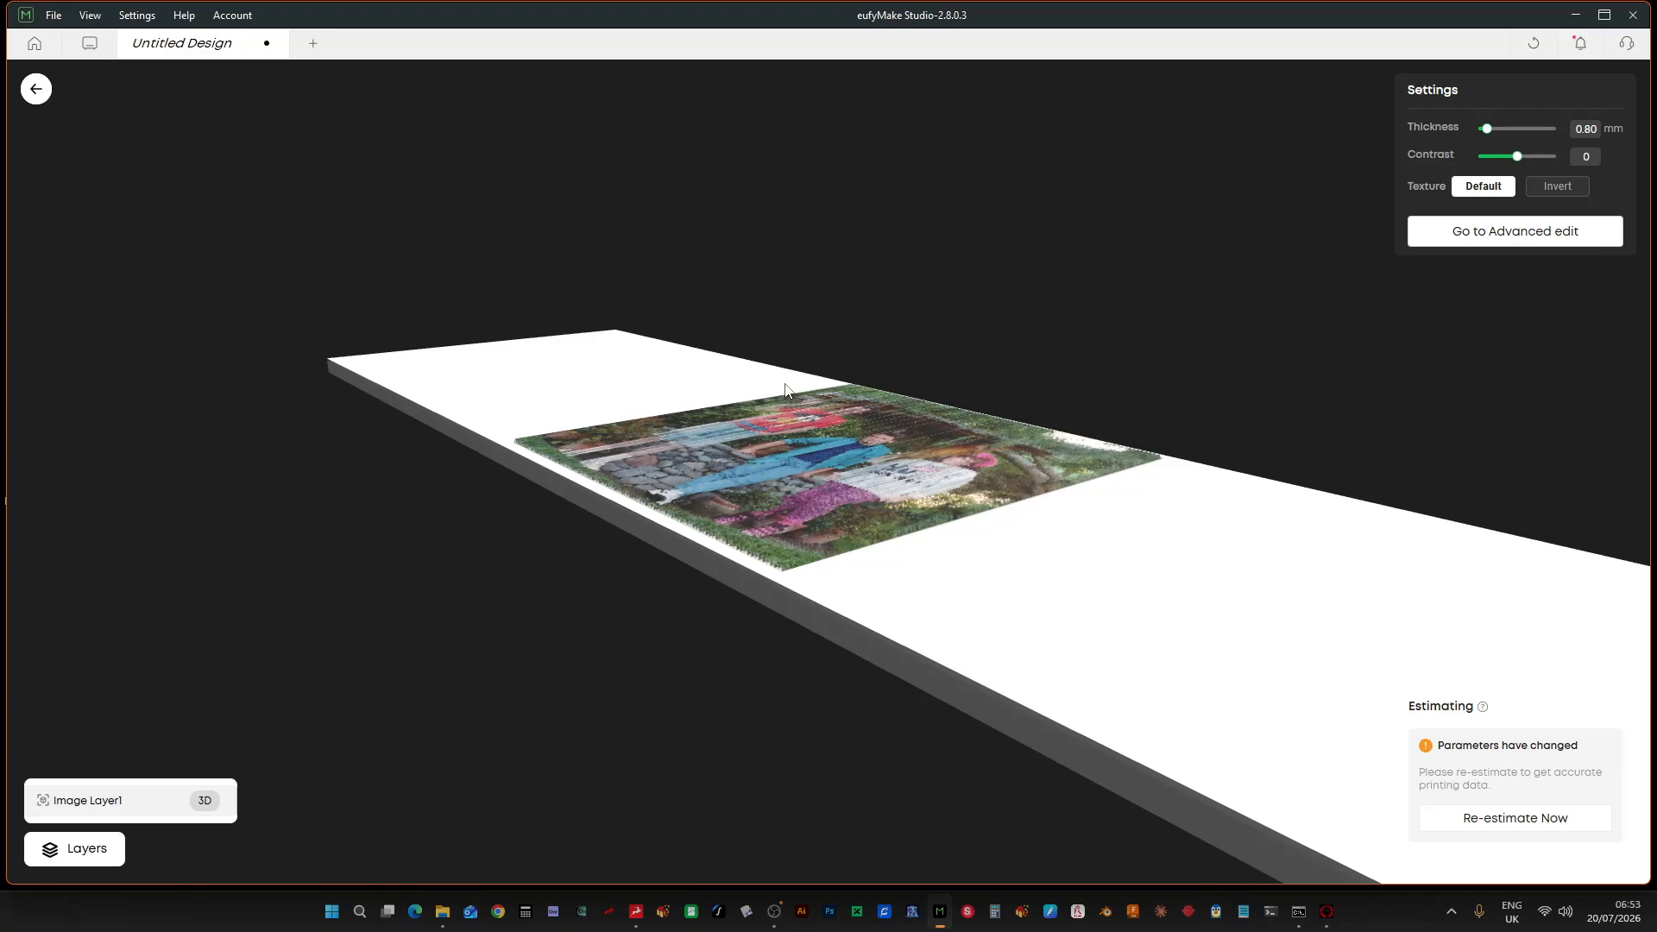
drag(789, 380, 837, 450)
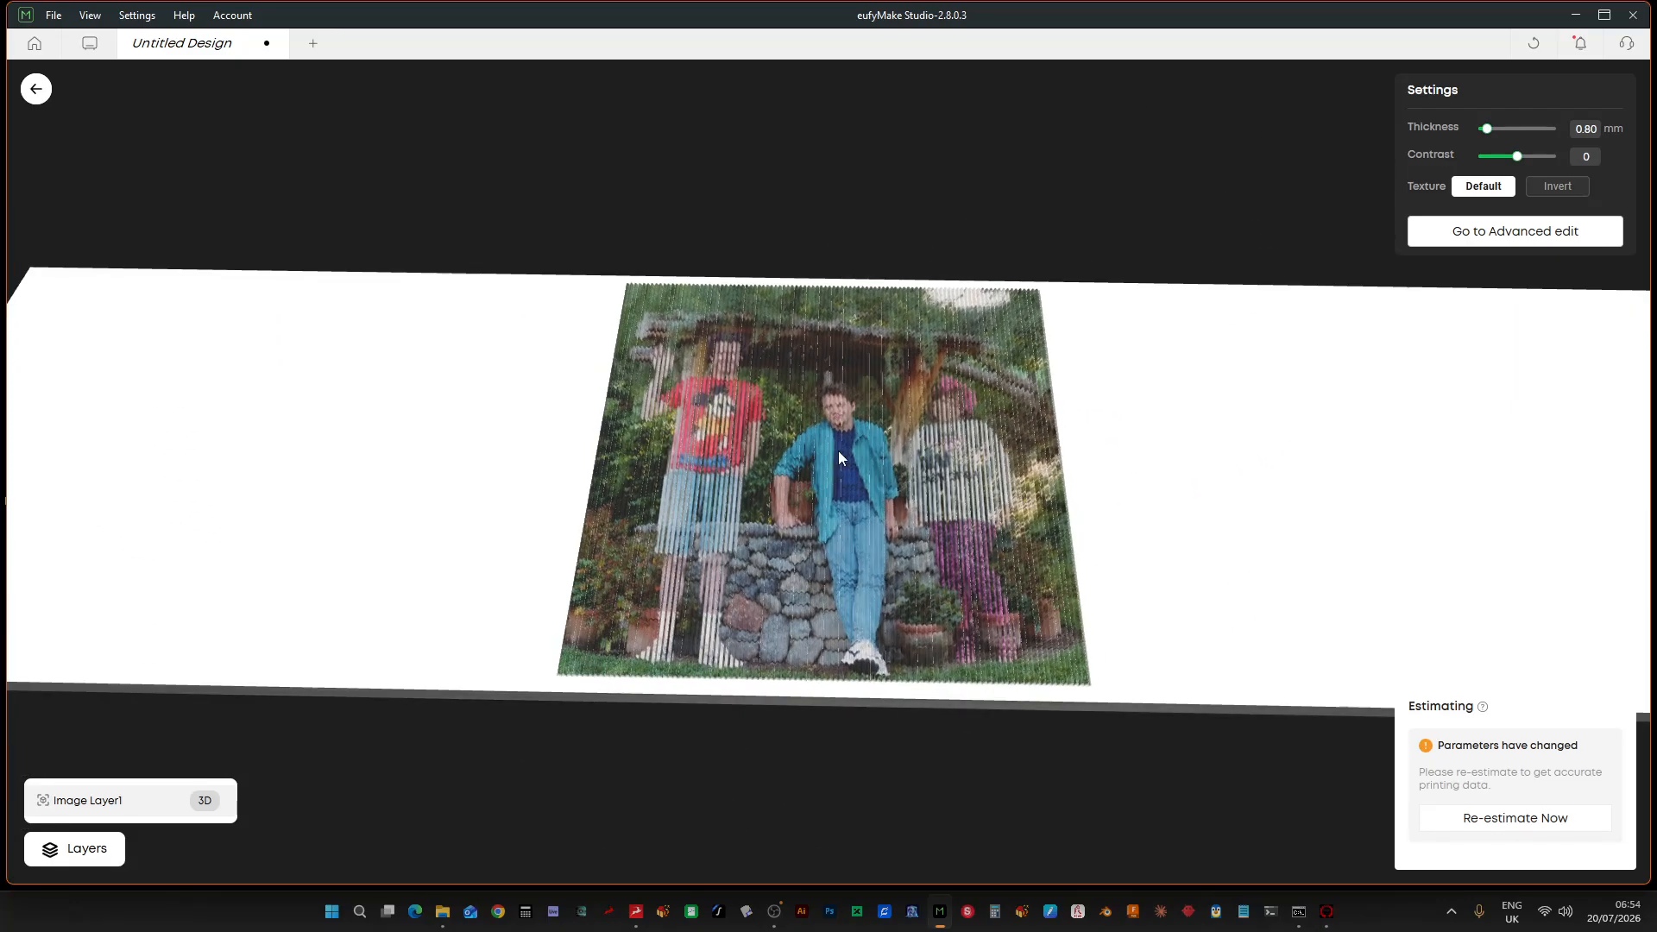
click(35, 89)
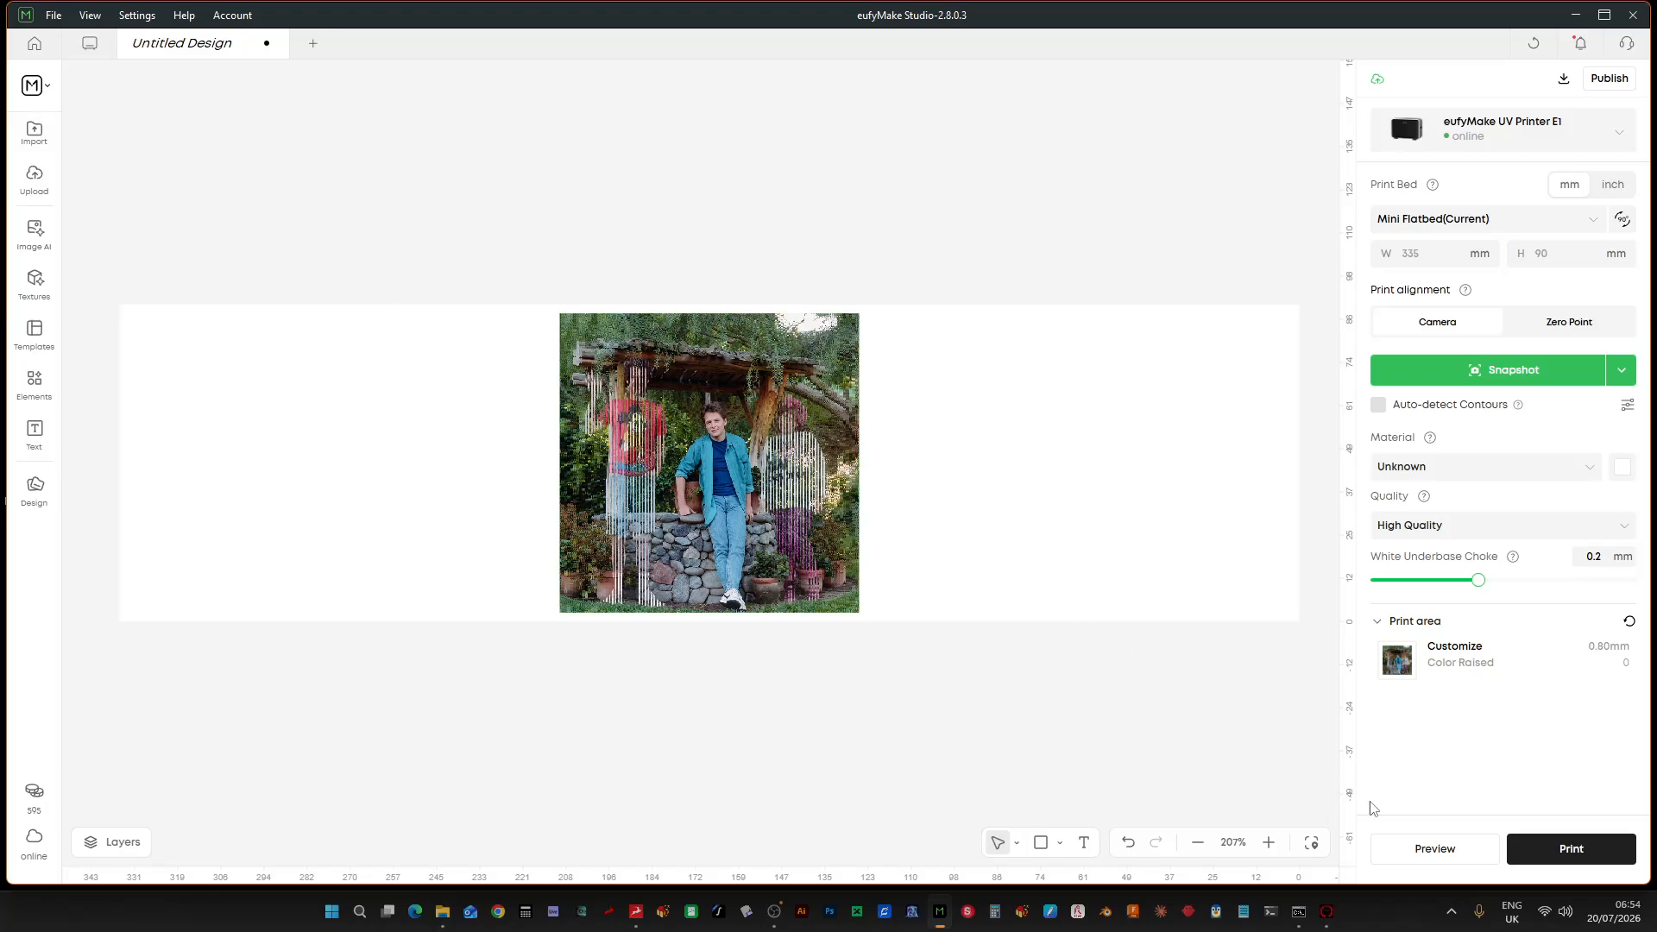